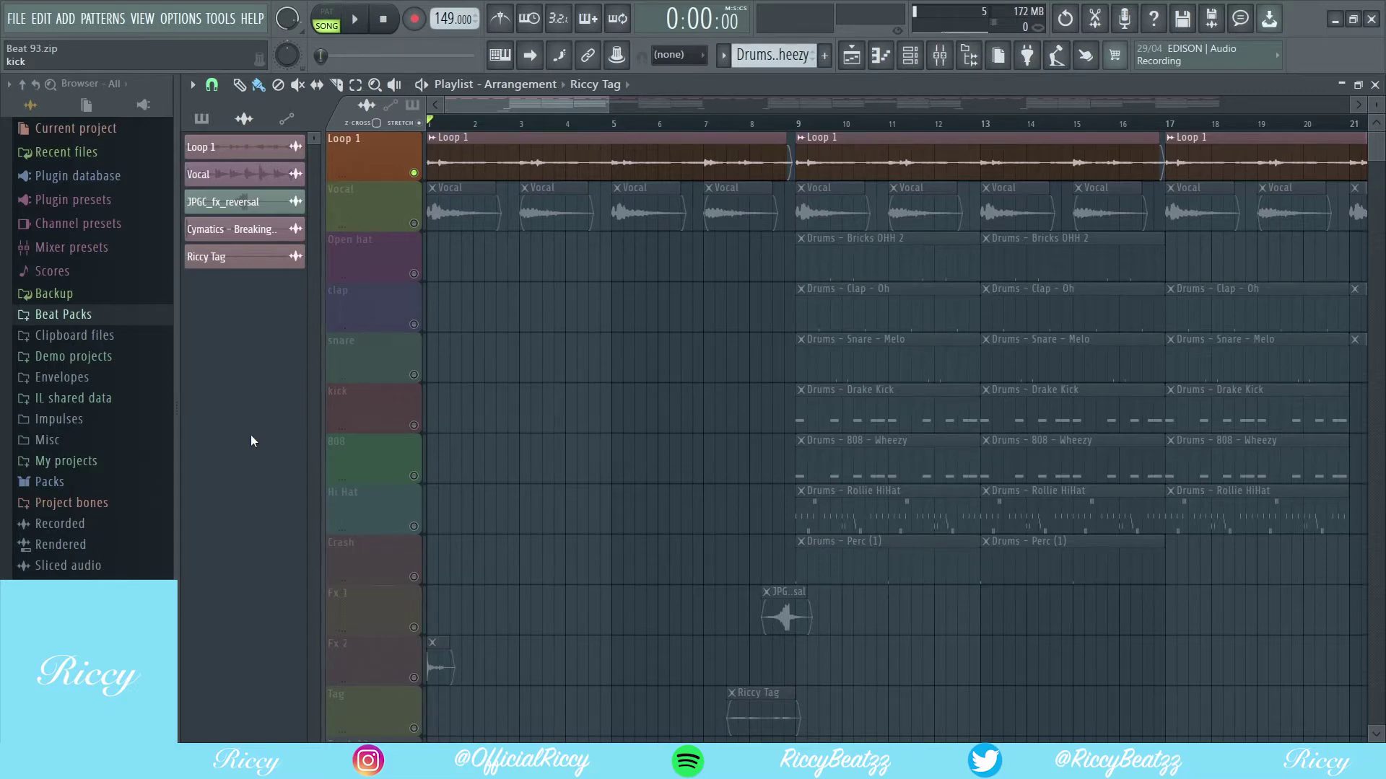
- Play the Loop 1 track from the start, and inspect its sample settings and mixer effects before returning to the playlist
key("space")
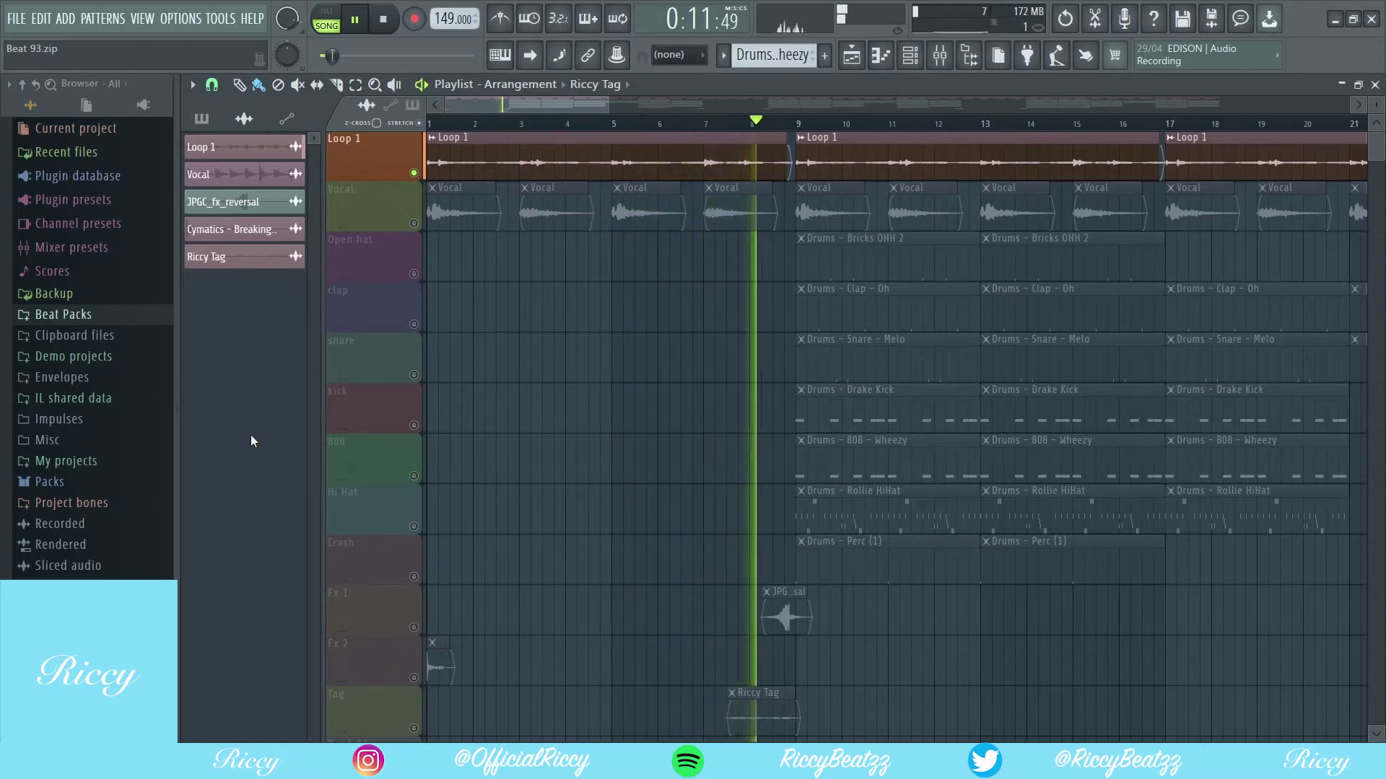
key("space")
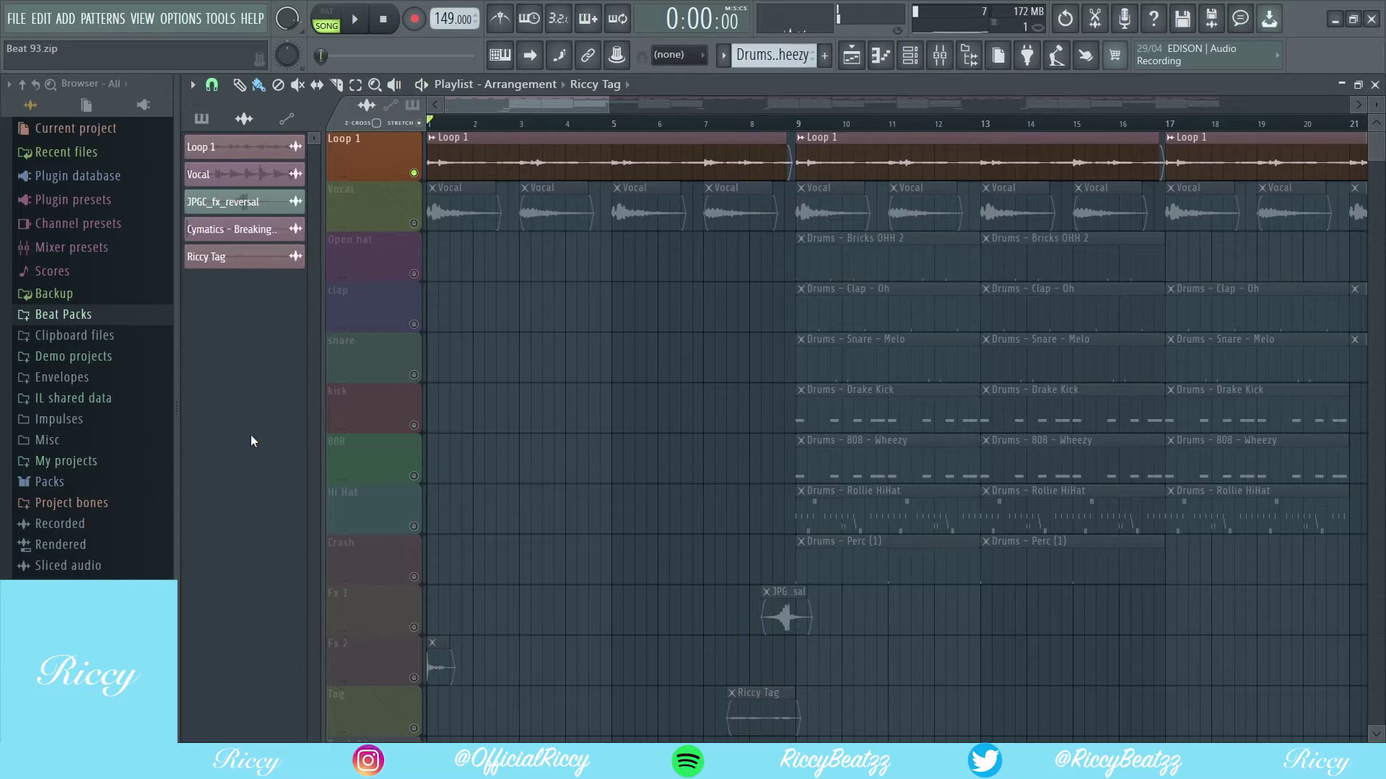
double_click(645, 148)
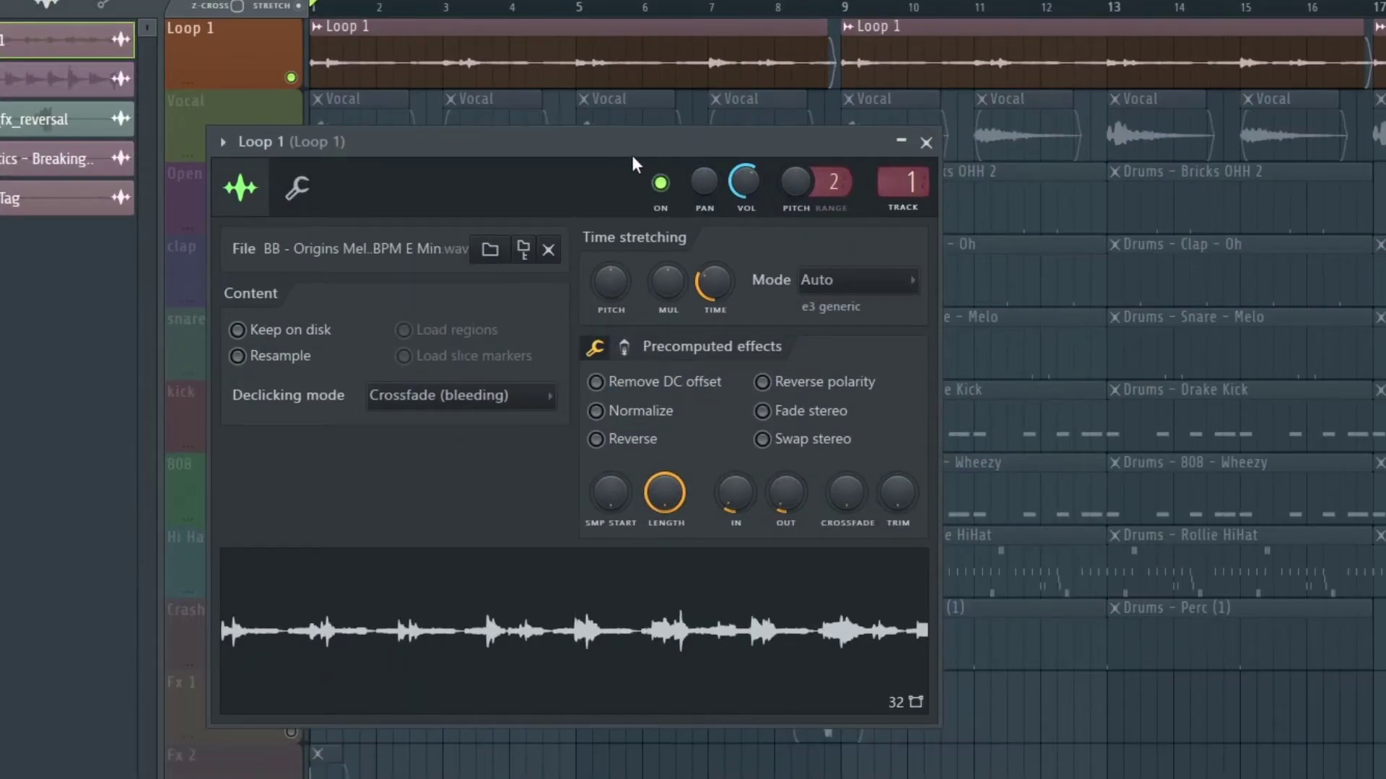
left_click_drag(593, 145, 574, 252)
left_click(940, 56)
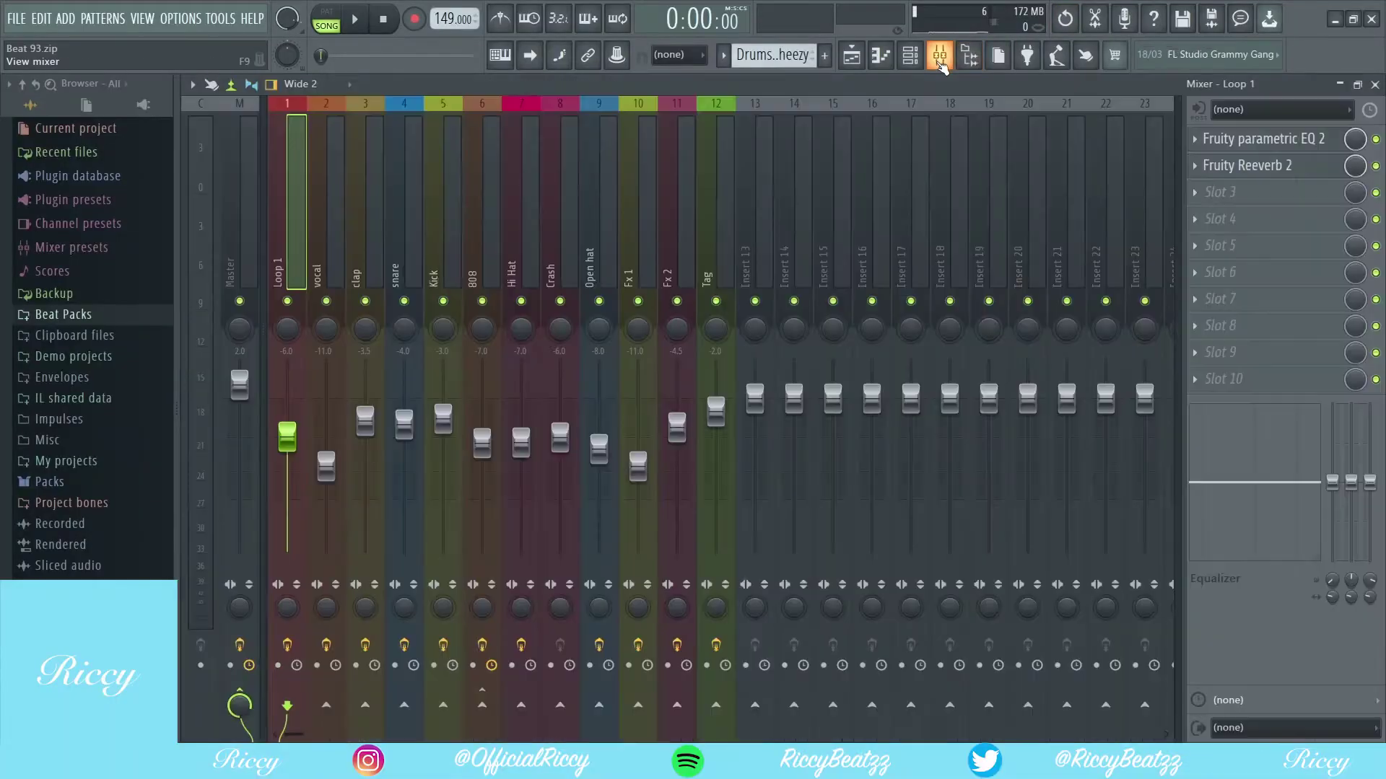
left_click(852, 60)
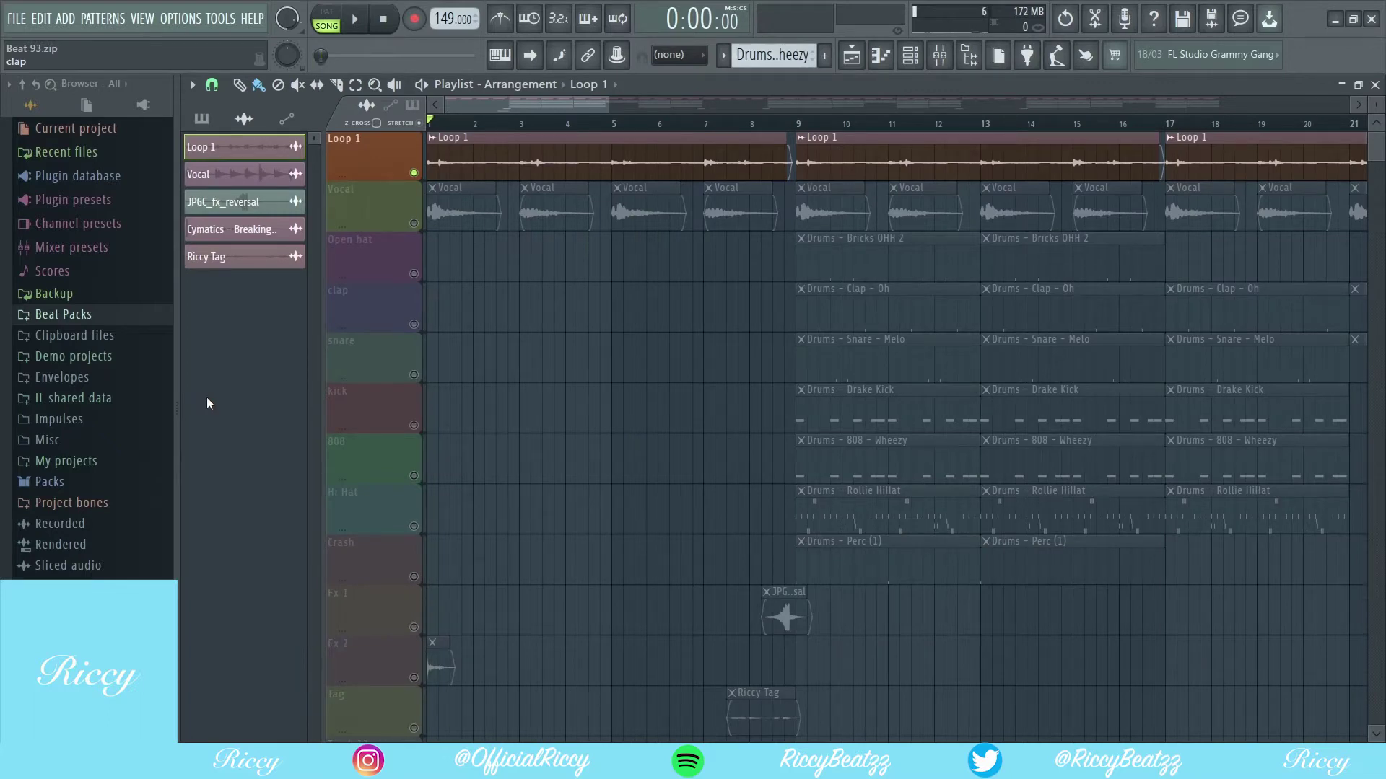
- Unmute the Vocal track, mute Loop 1, and play the vocal chops by themselves from the start
left_click(417, 223)
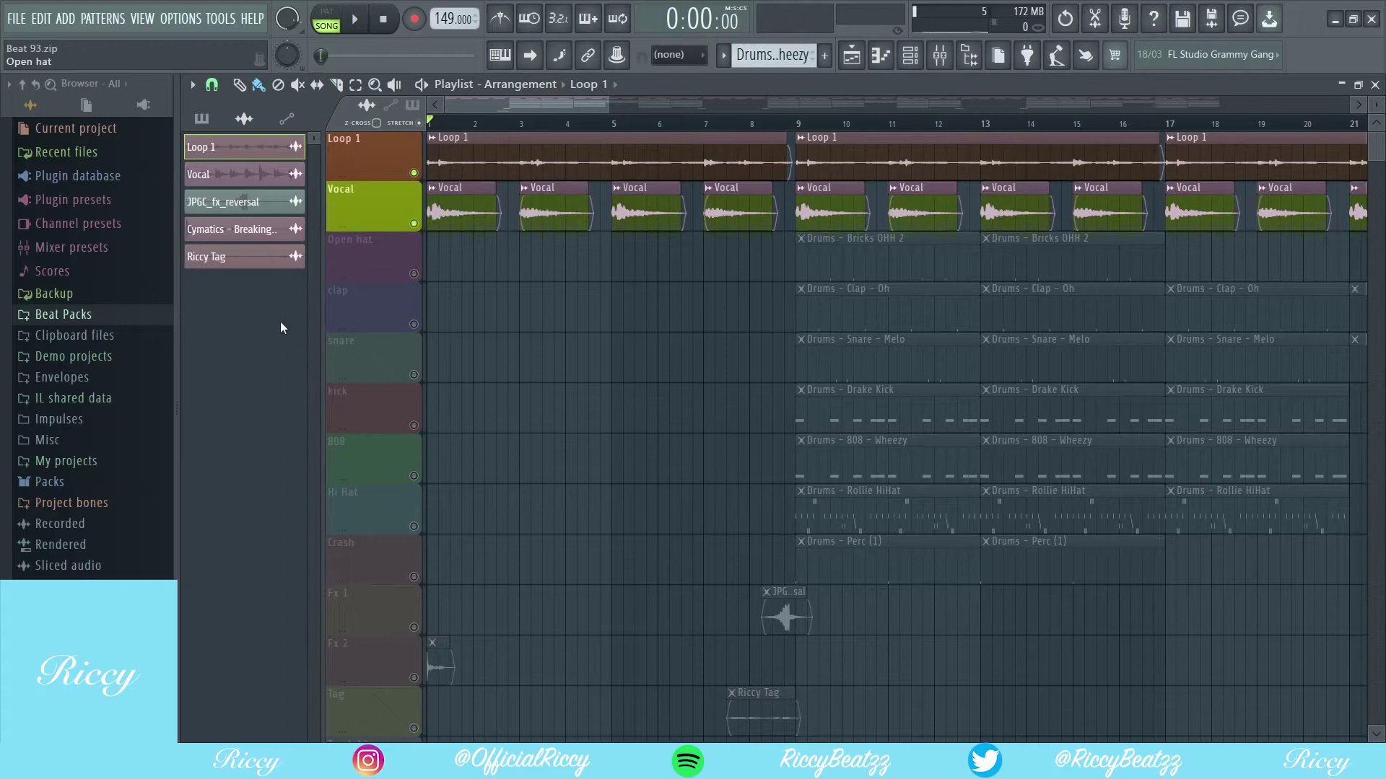
left_click(415, 174)
key("space")
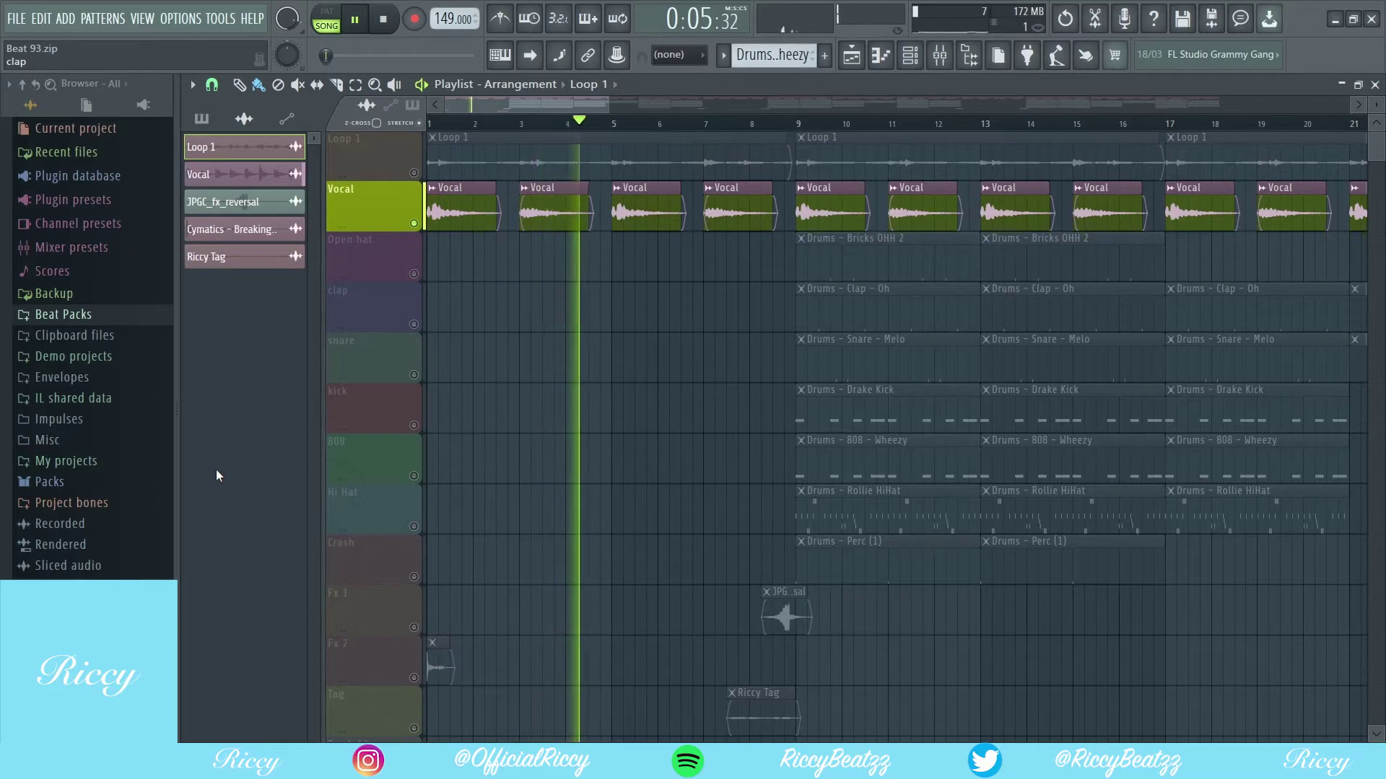
key("space")
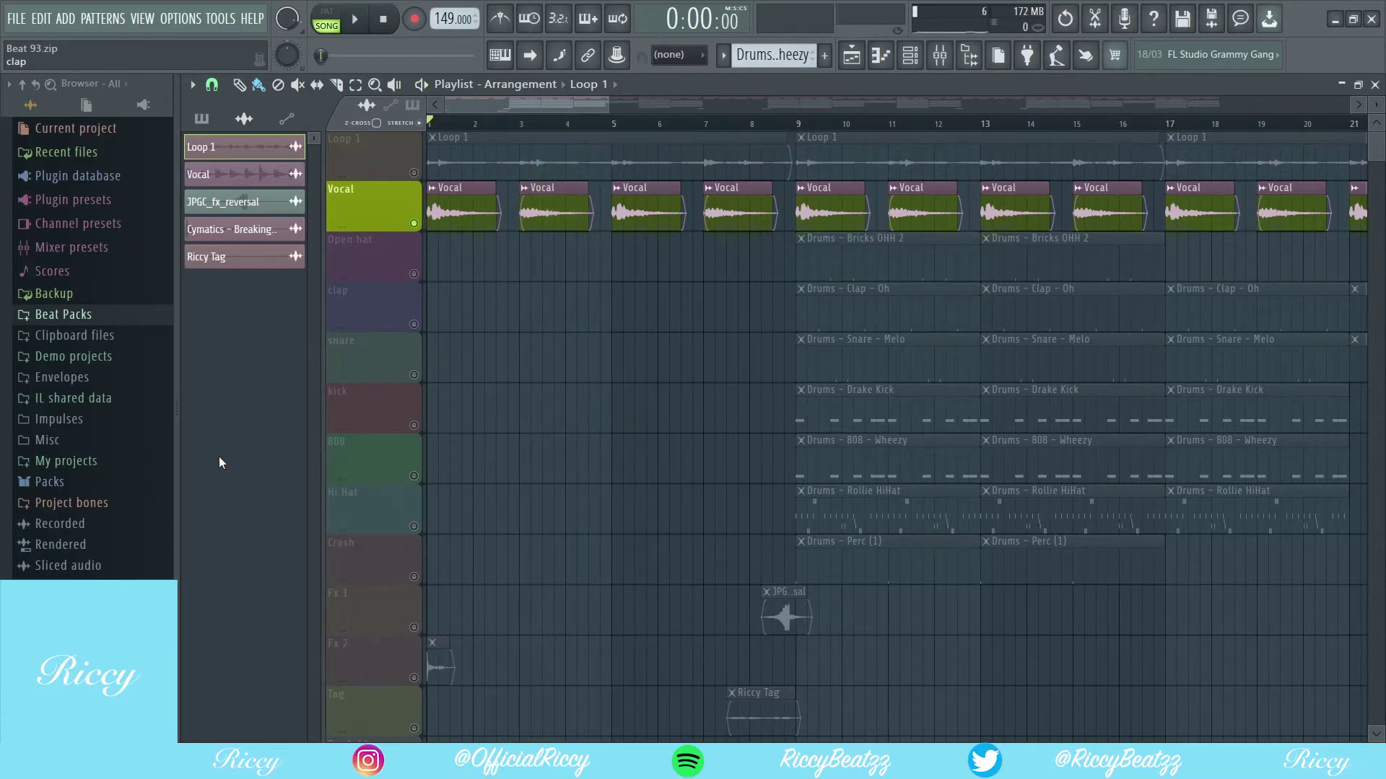
- Unmute the Loop 1 track and play it together with the Vocal track from the start
left_click(414, 173)
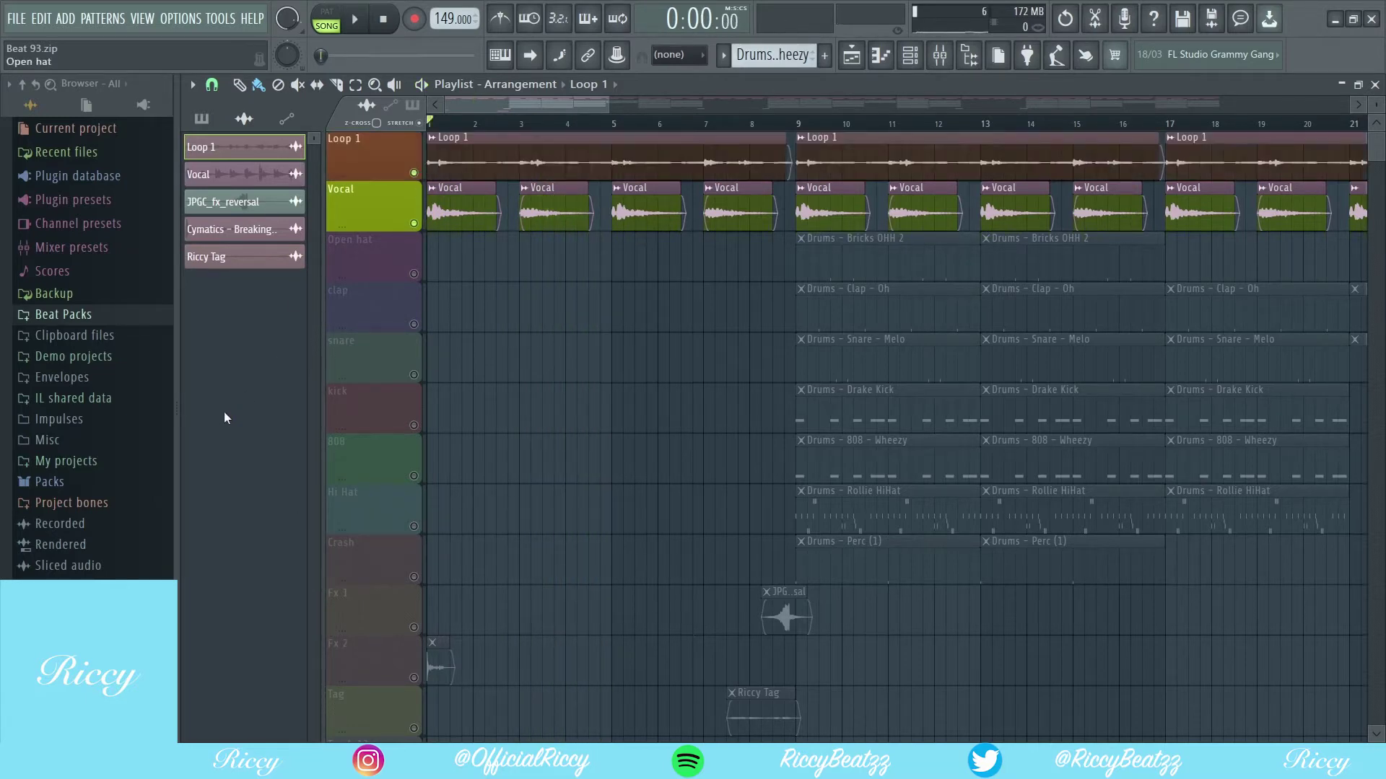
key("space")
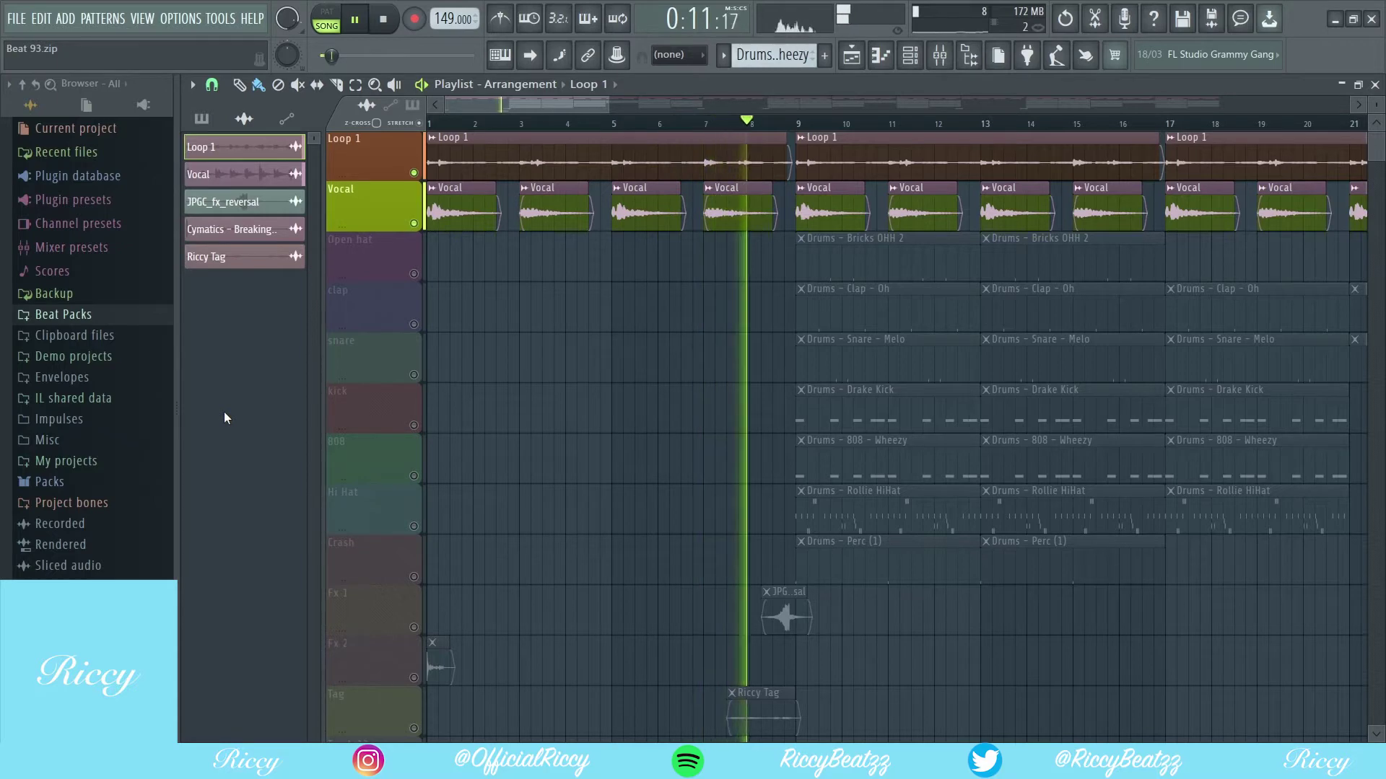
key("space")
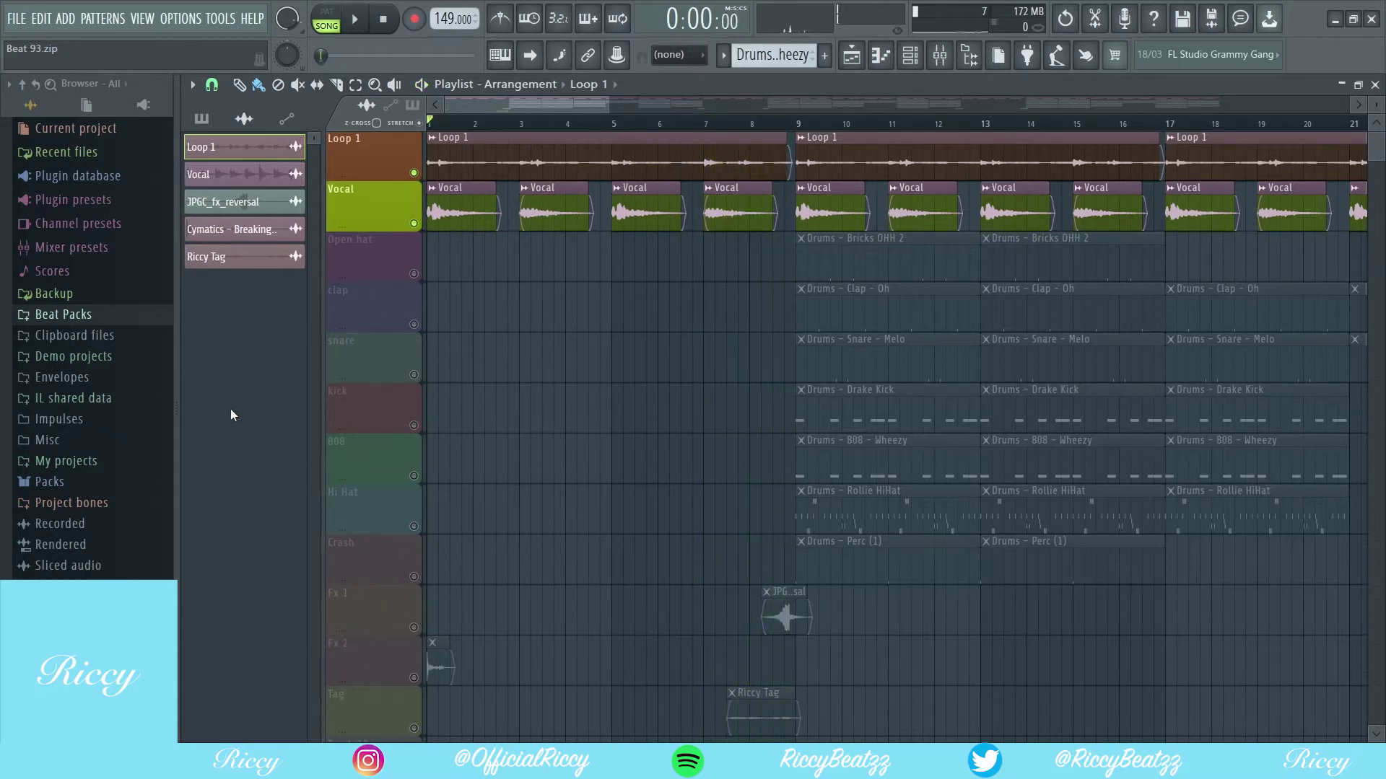
- Inspect the Vocal clip's sample settings and its mixer effects, and return to the playlist
double_click(568, 216)
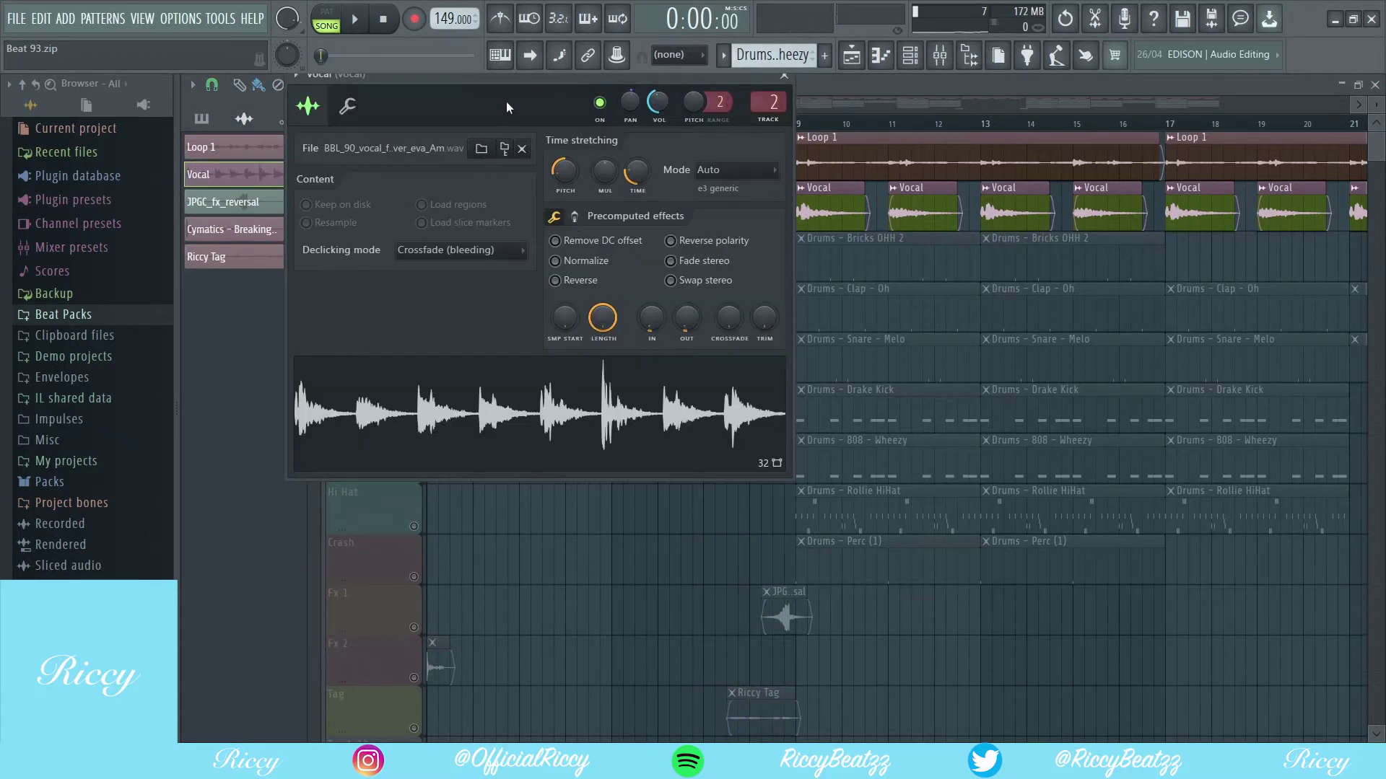
left_click_drag(507, 106, 514, 385)
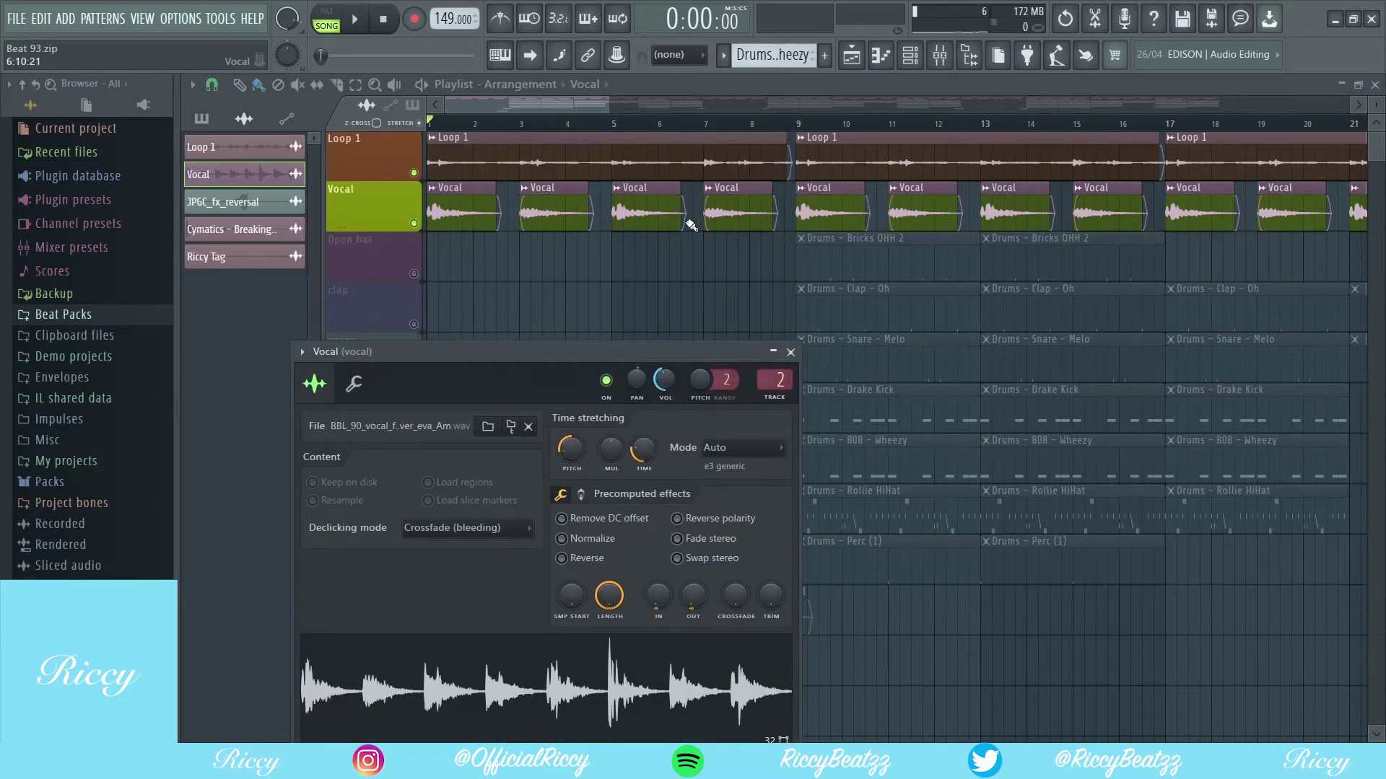
left_click(942, 58)
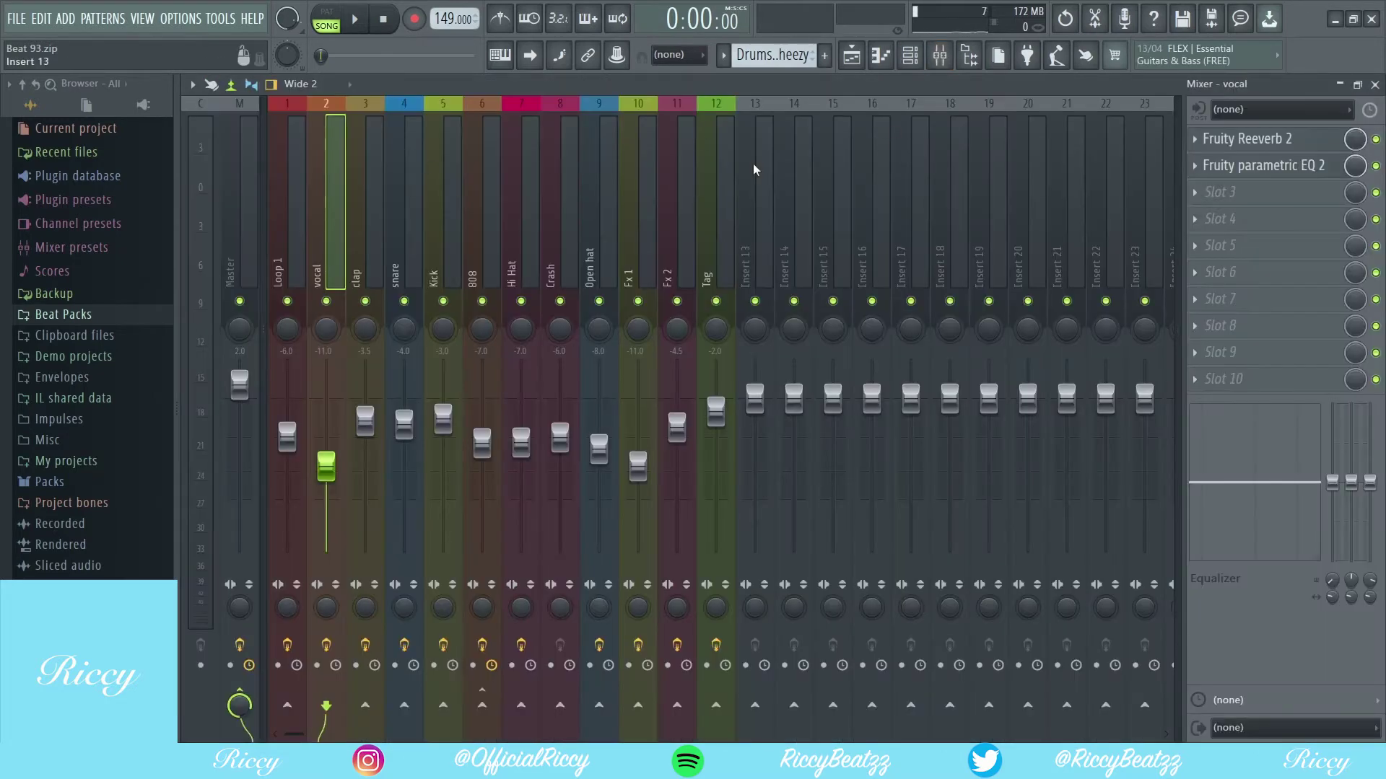
left_click(858, 65)
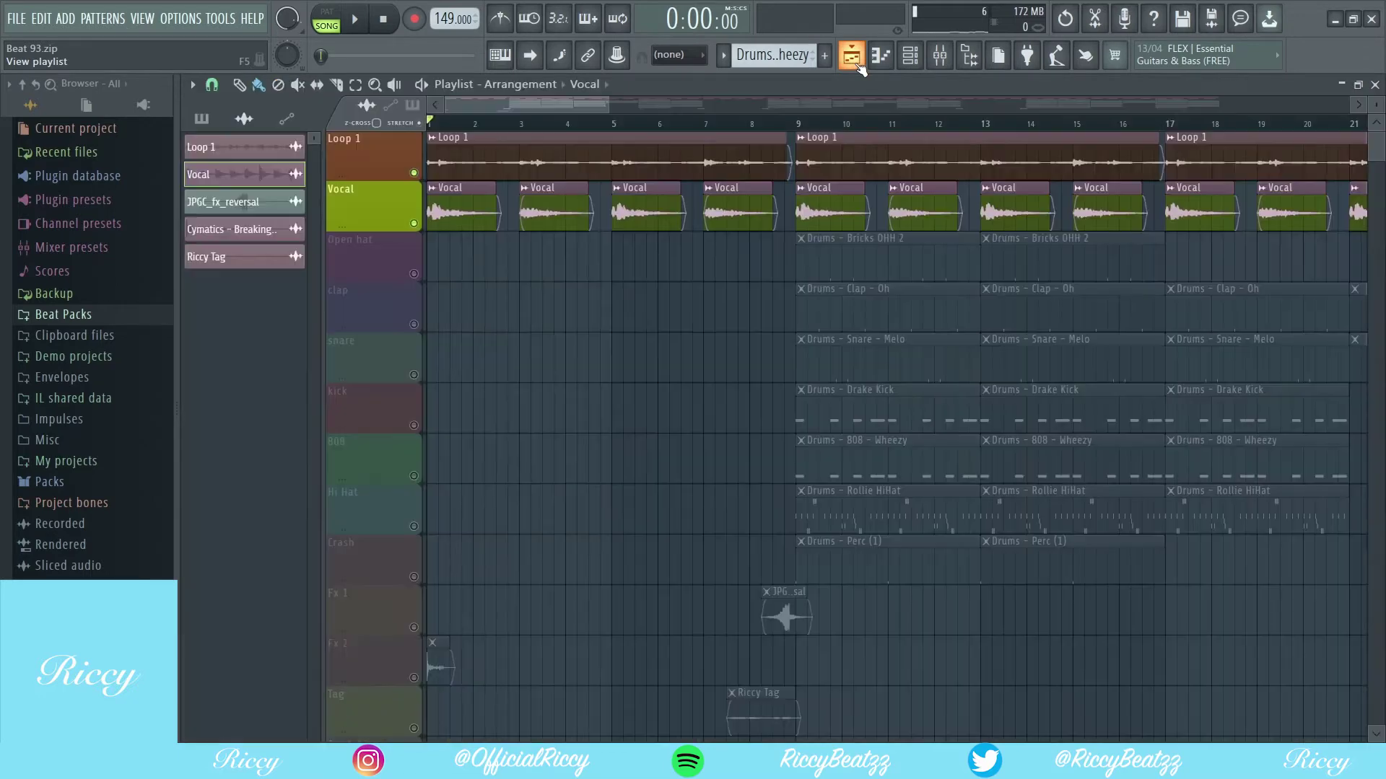
- Select the playback range from bar 9 to bar 17, unmute the clap track and play that section
left_click_drag(797, 129, 1165, 159)
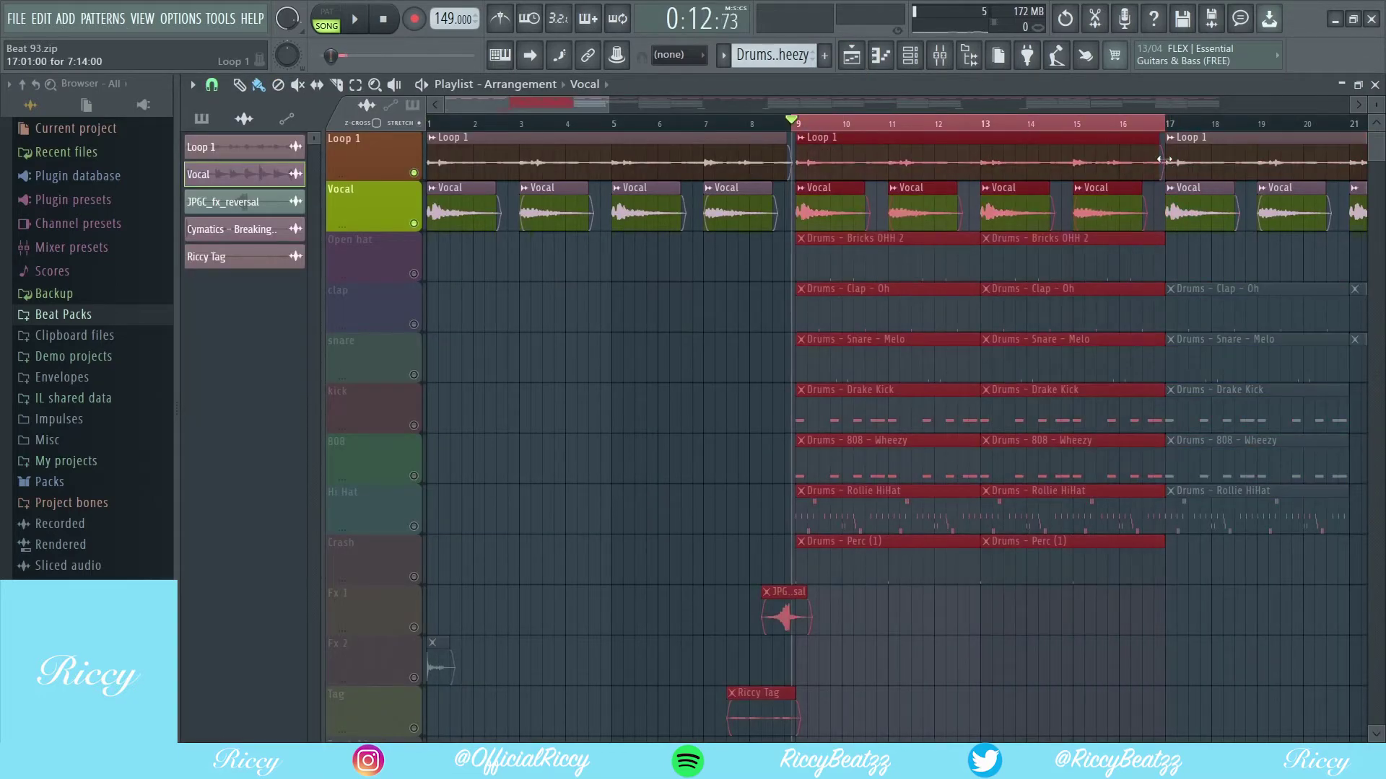
left_click(414, 325)
key("space")
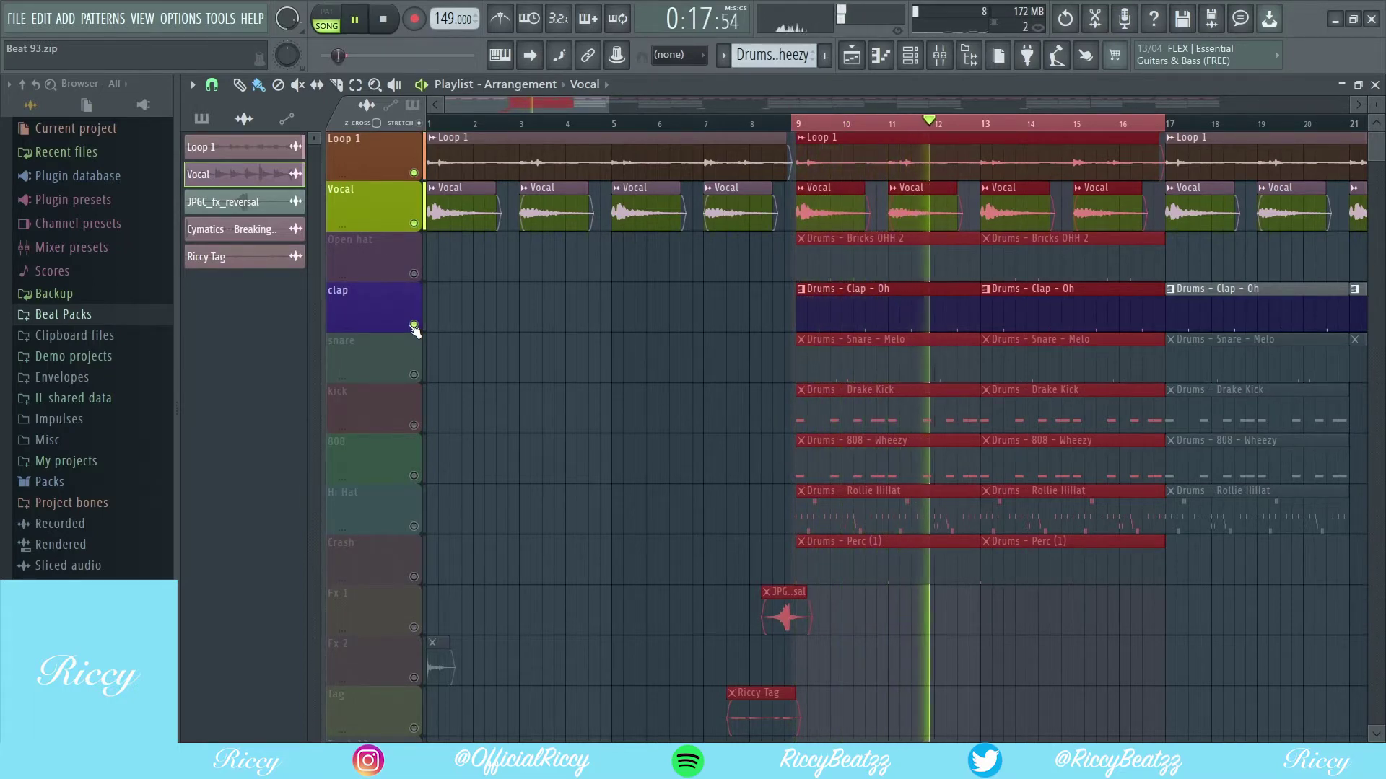
key("space")
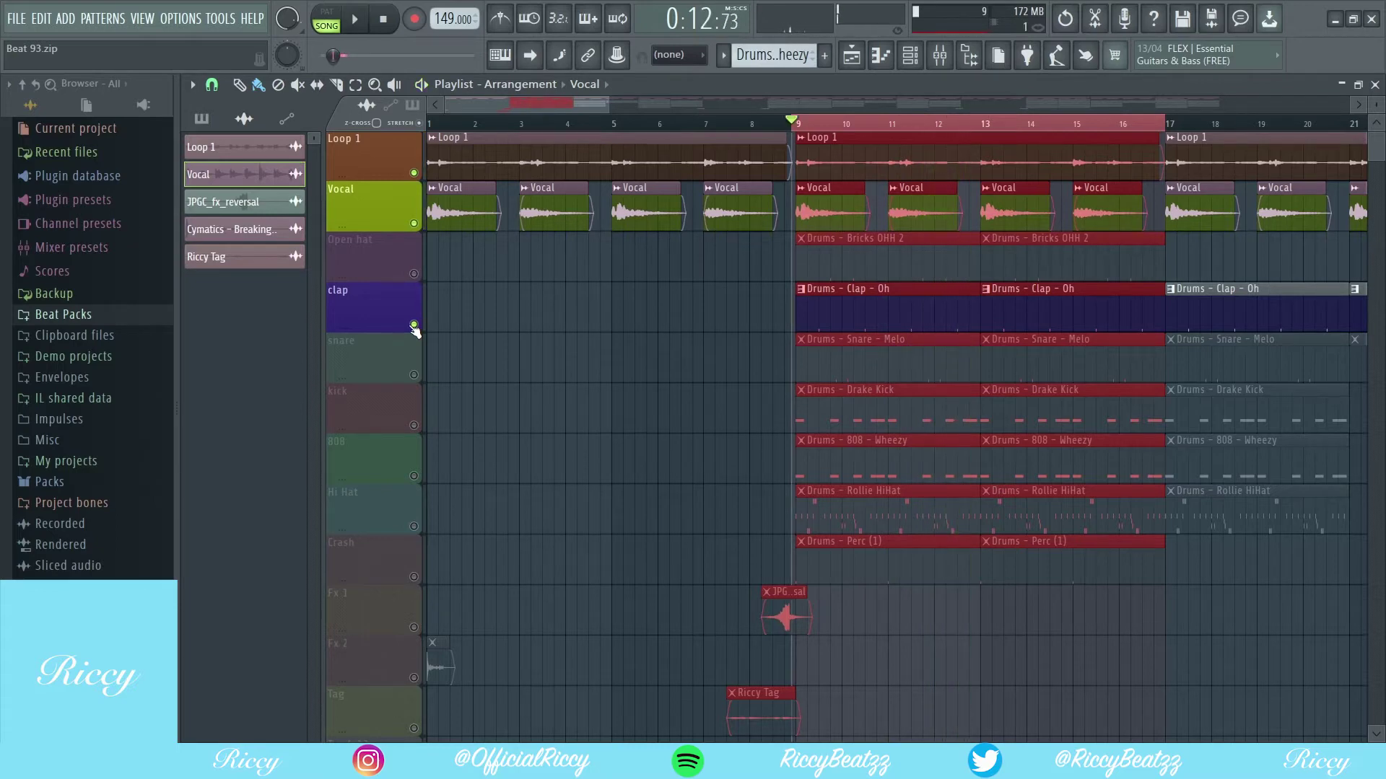
- Unmute the snare and kick tracks one at a time, playing the selected section with each addition
left_click(414, 376)
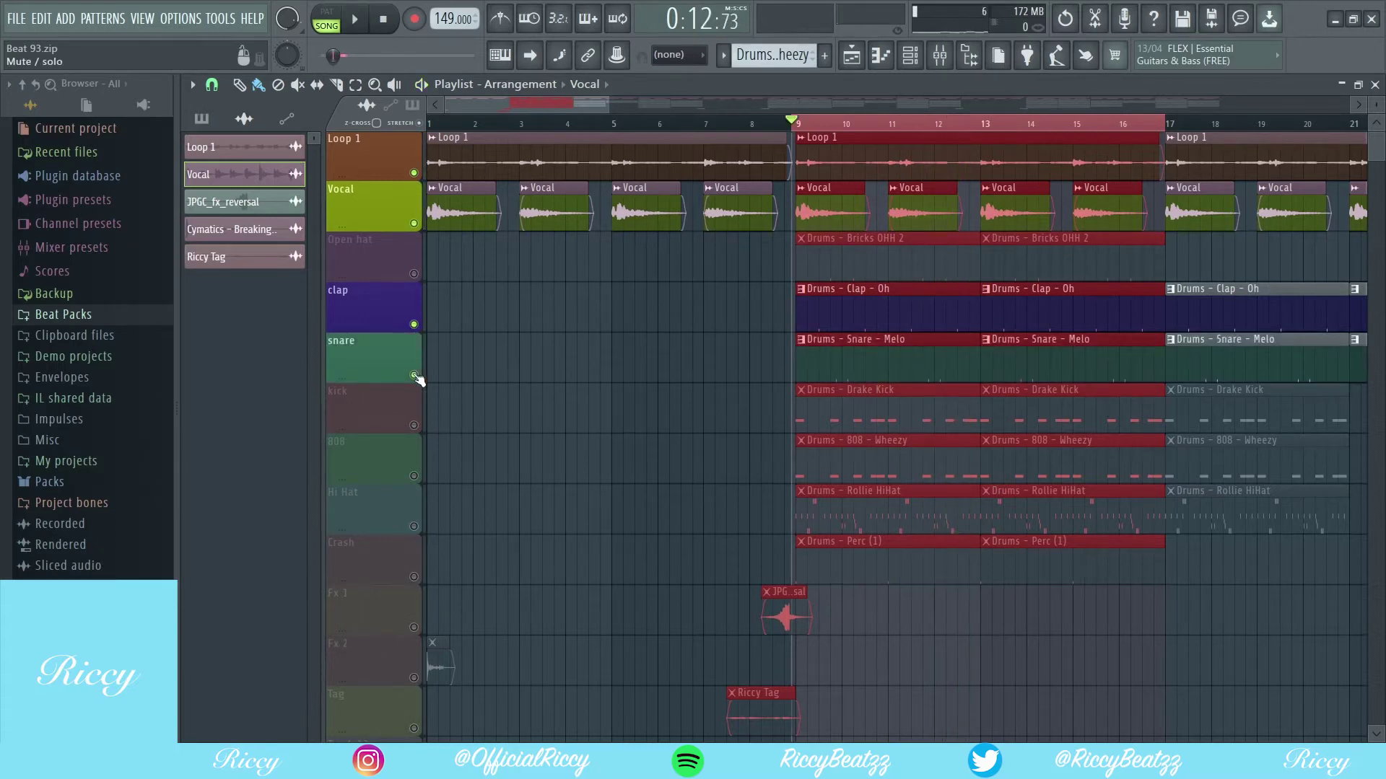
key("space")
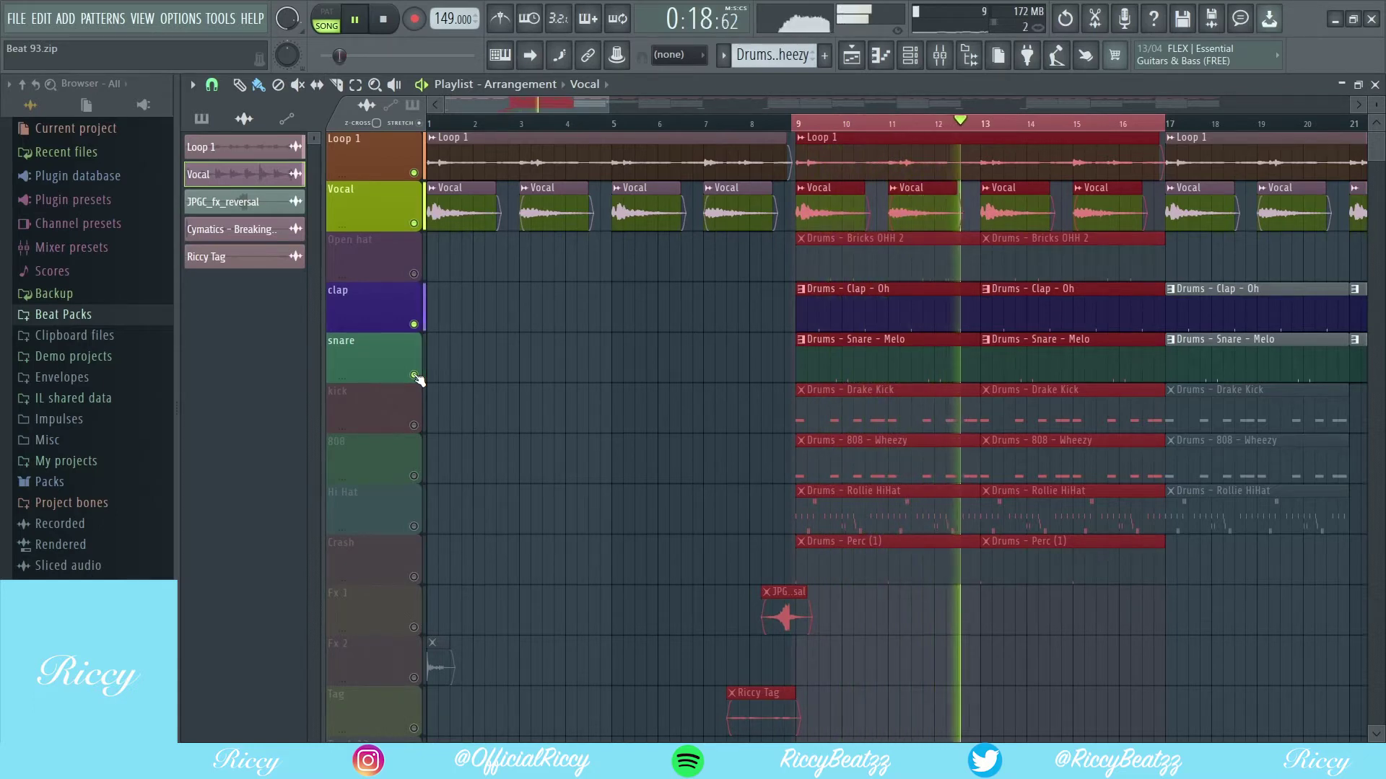
key("space")
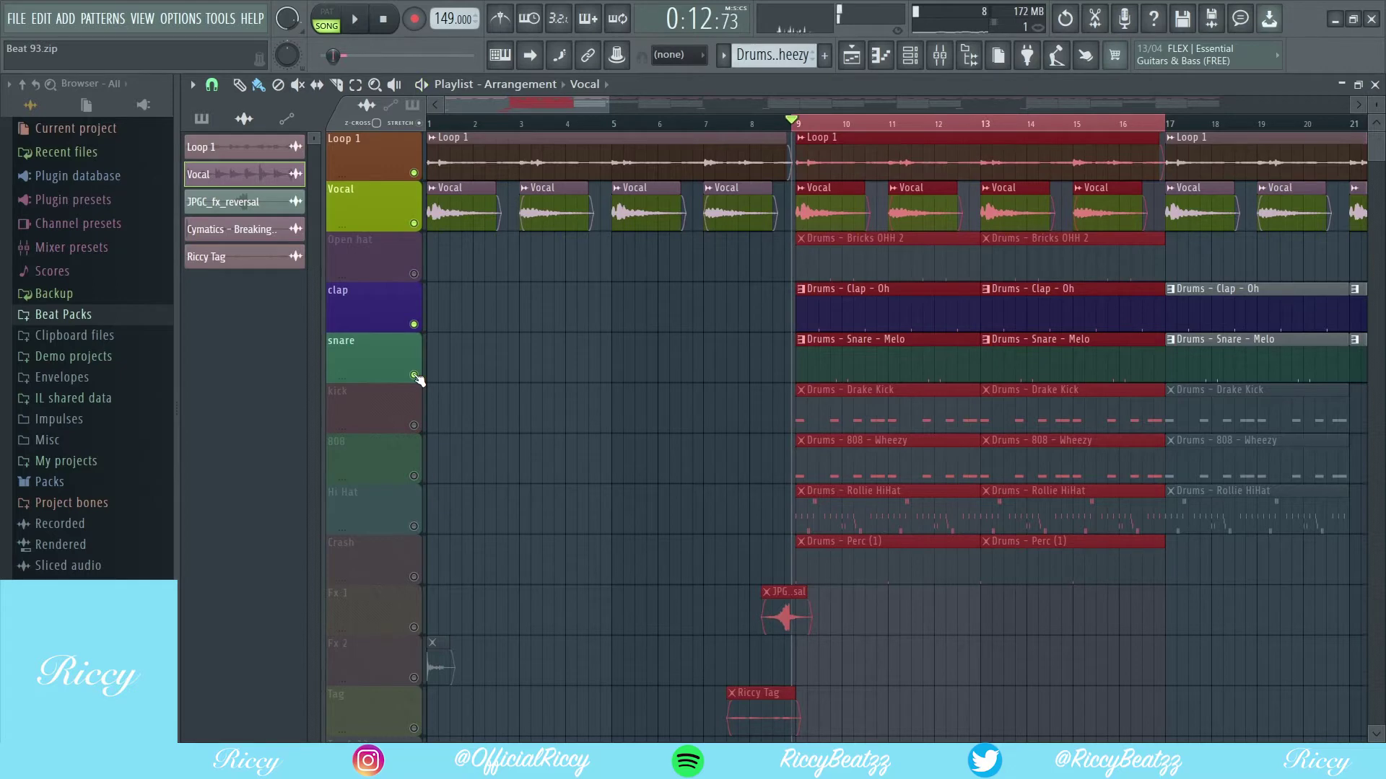
left_click(414, 426)
key("space")
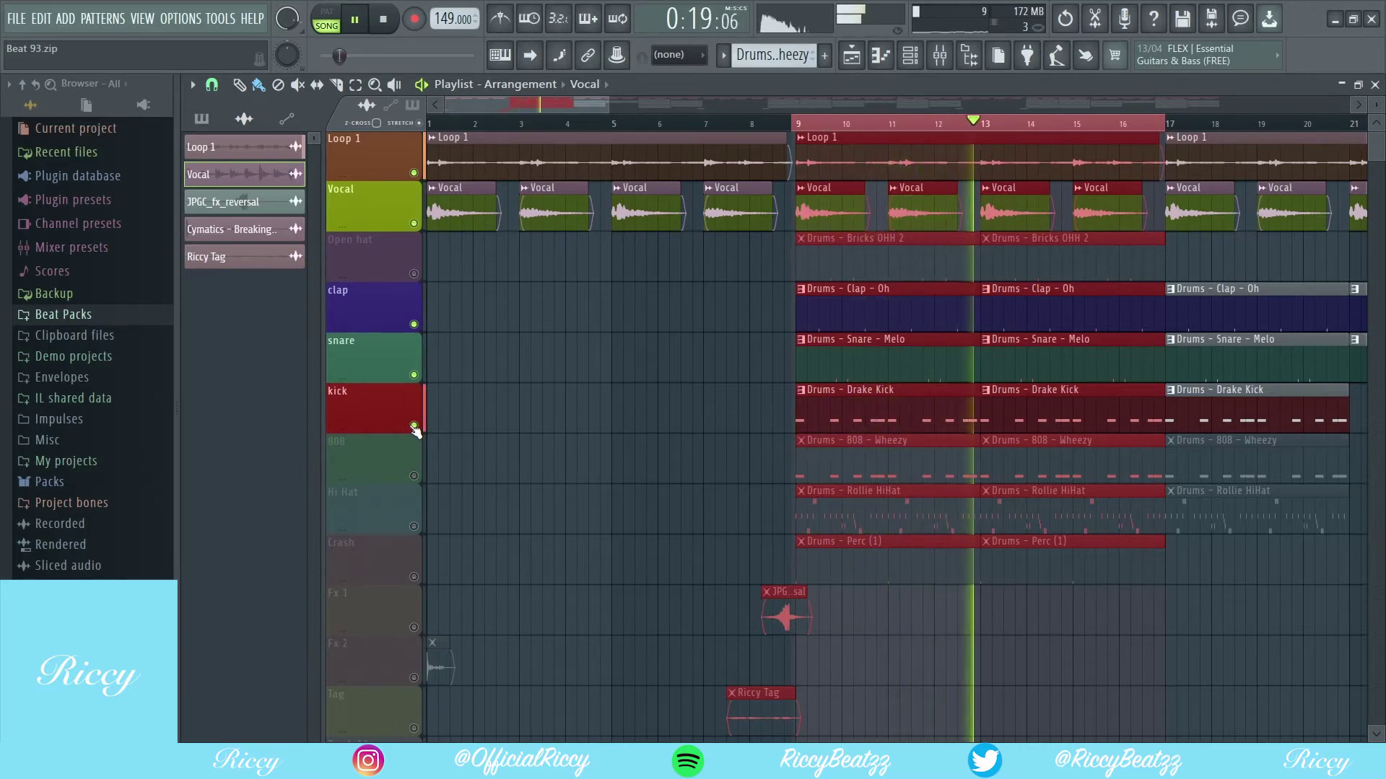
key("space")
- Unmute the 808 and Hi Hat tracks one at a time, playing the selected section with each addition
left_click(414, 476)
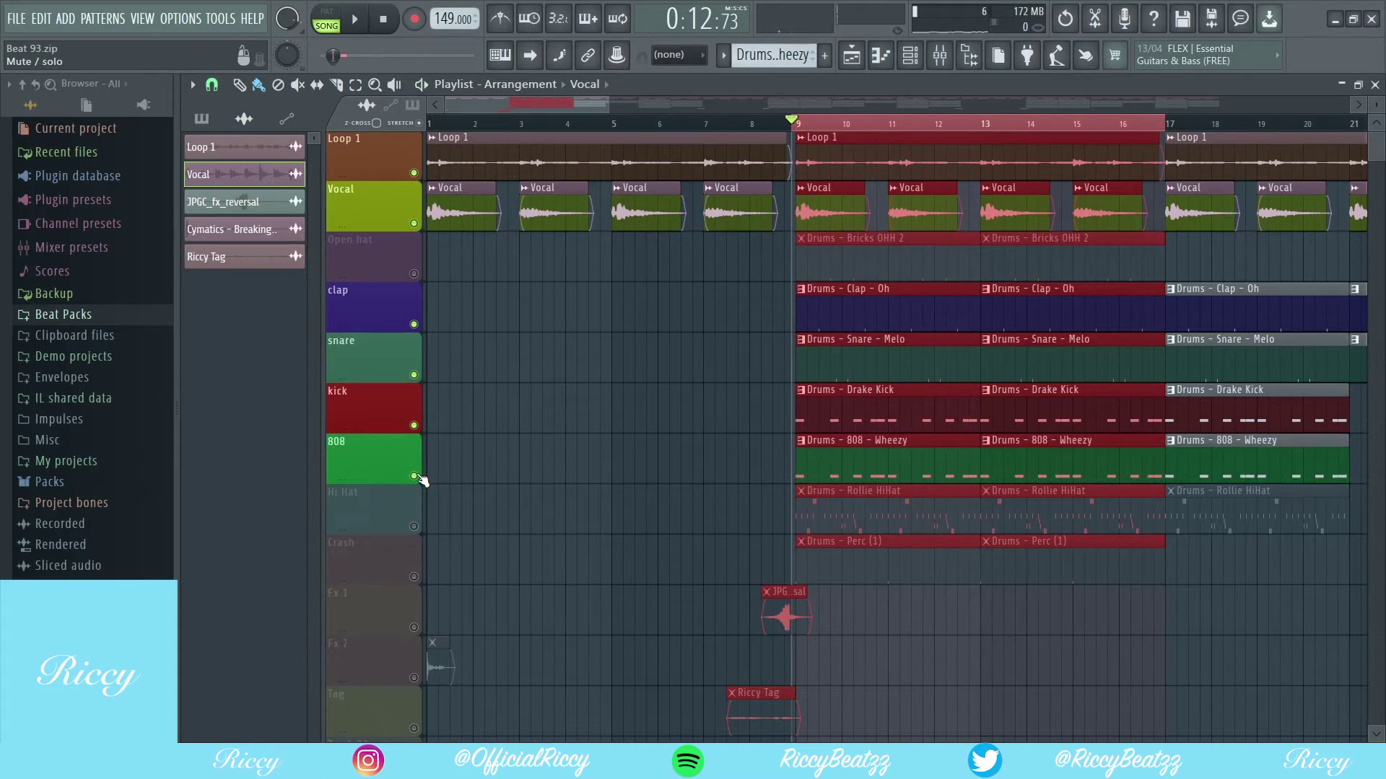
key("space")
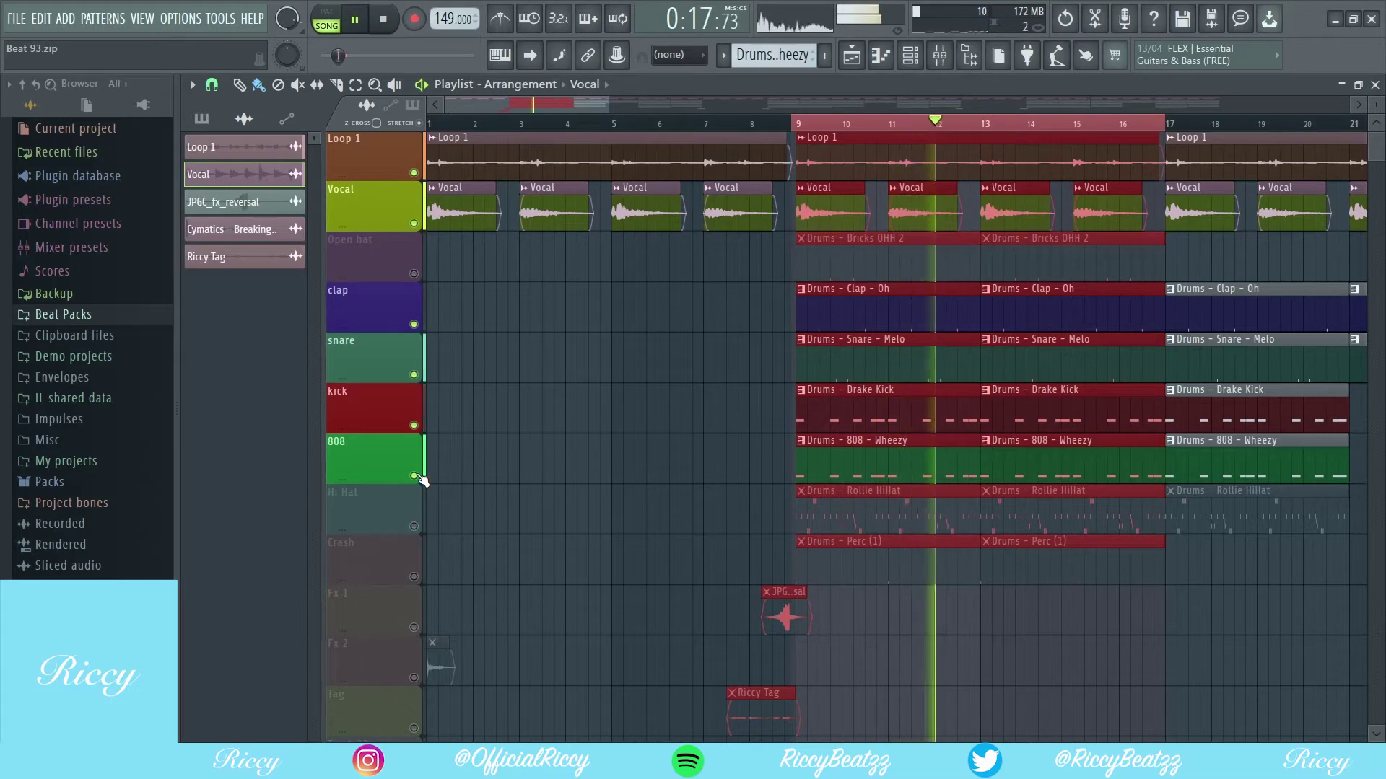
key("space")
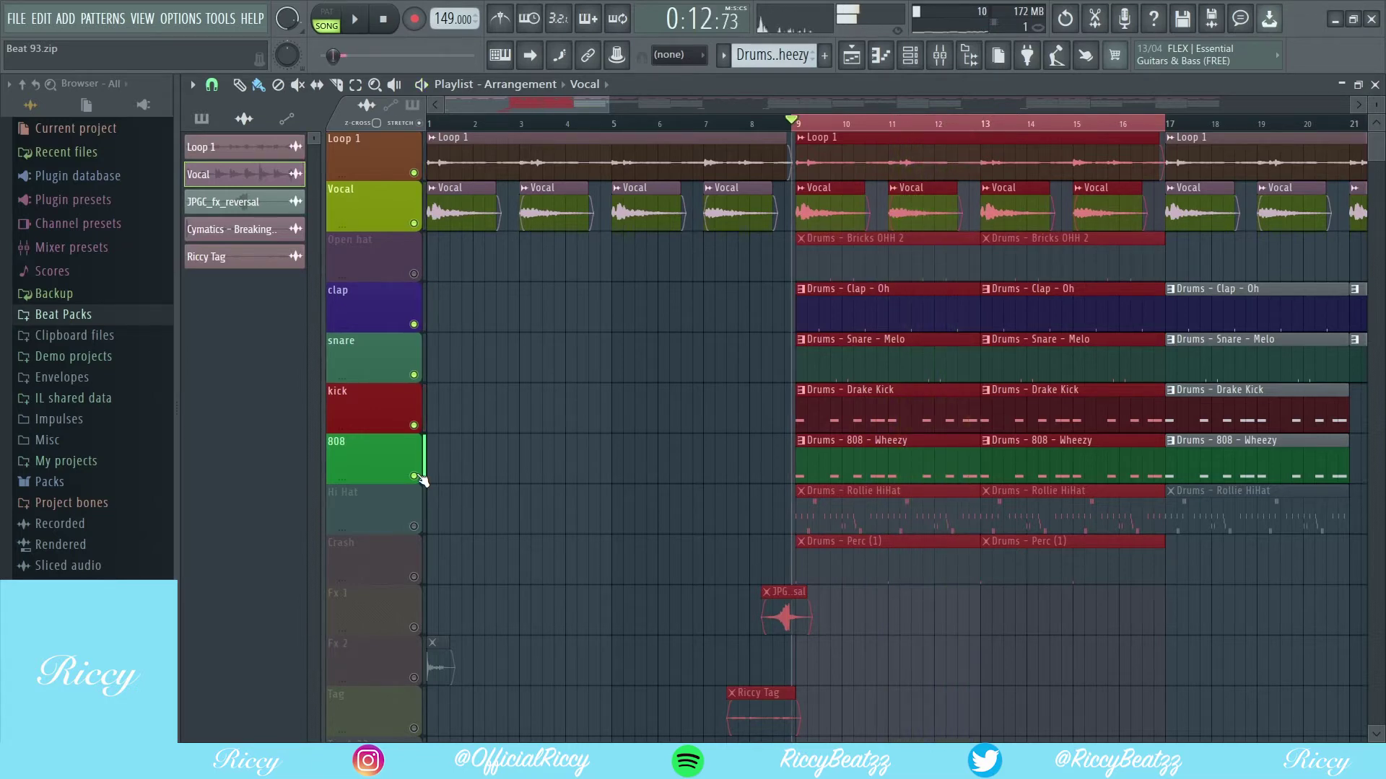
left_click(420, 536)
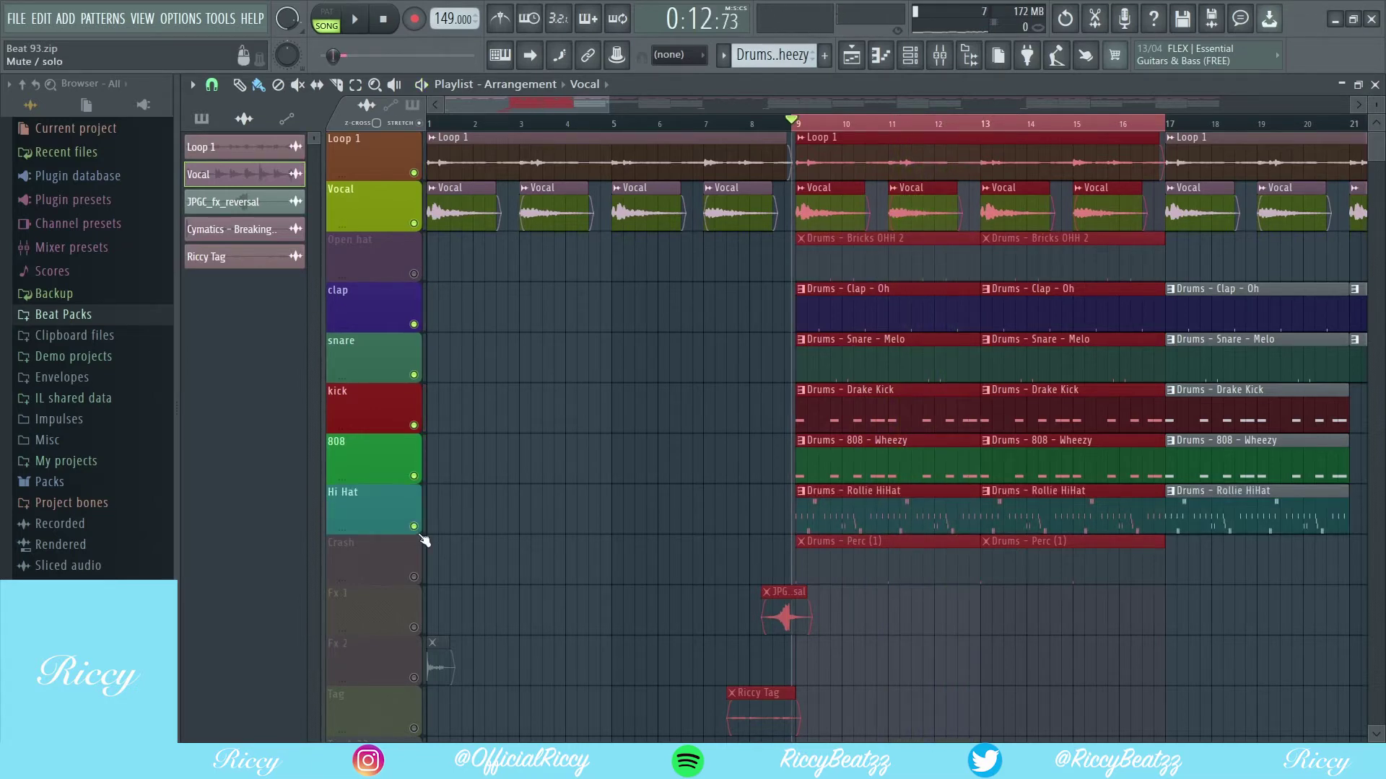
key("space")
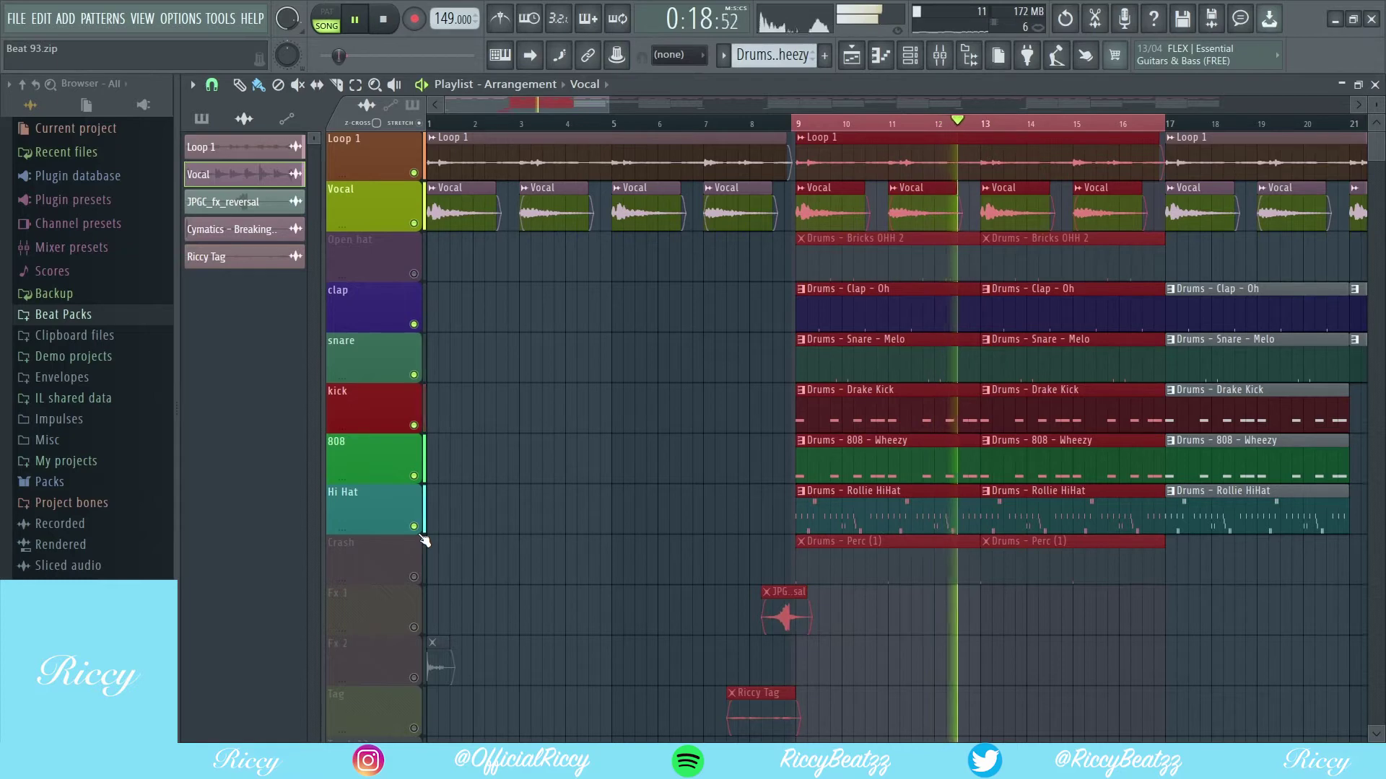
key("space")
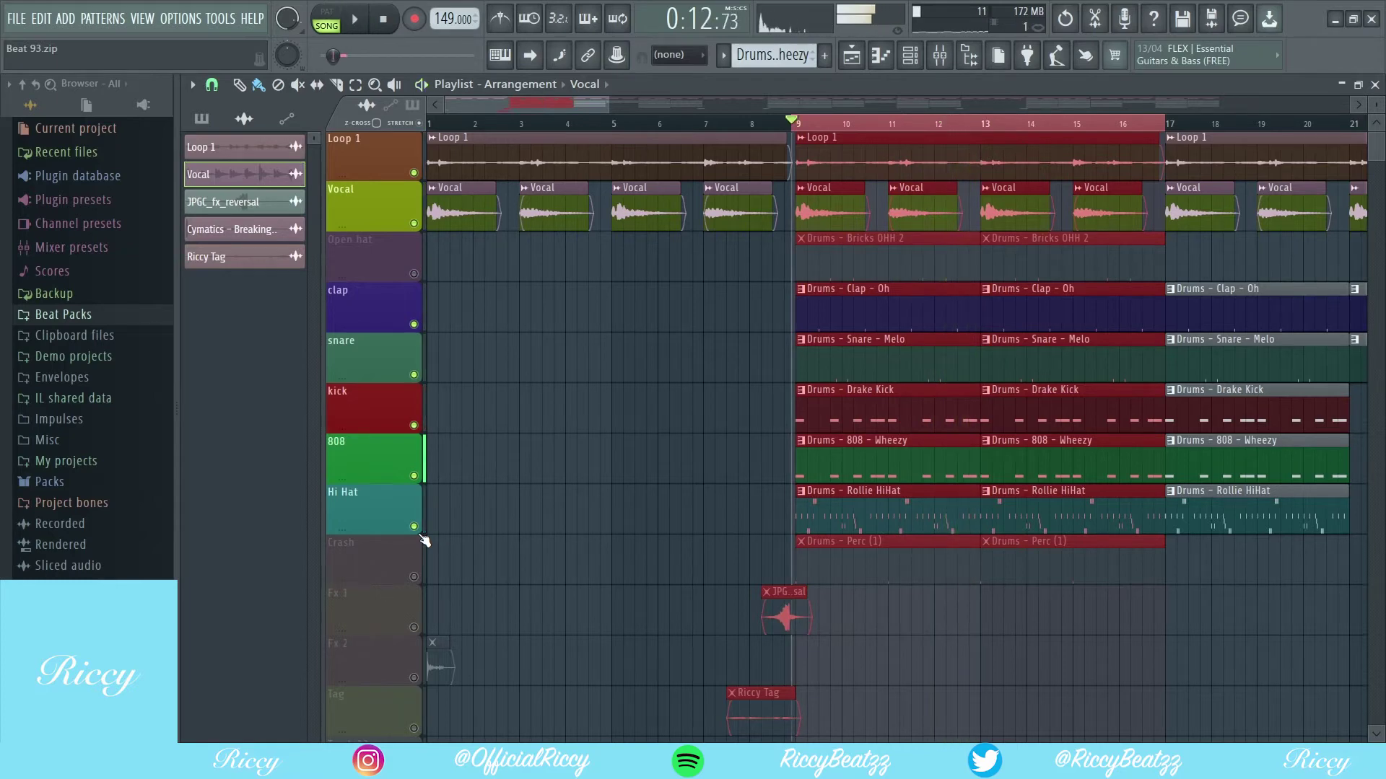
- Examine the Rollie HiHat pattern's notes and velocities in the piano roll from bar 1, and return to the playlist
double_click(900, 532)
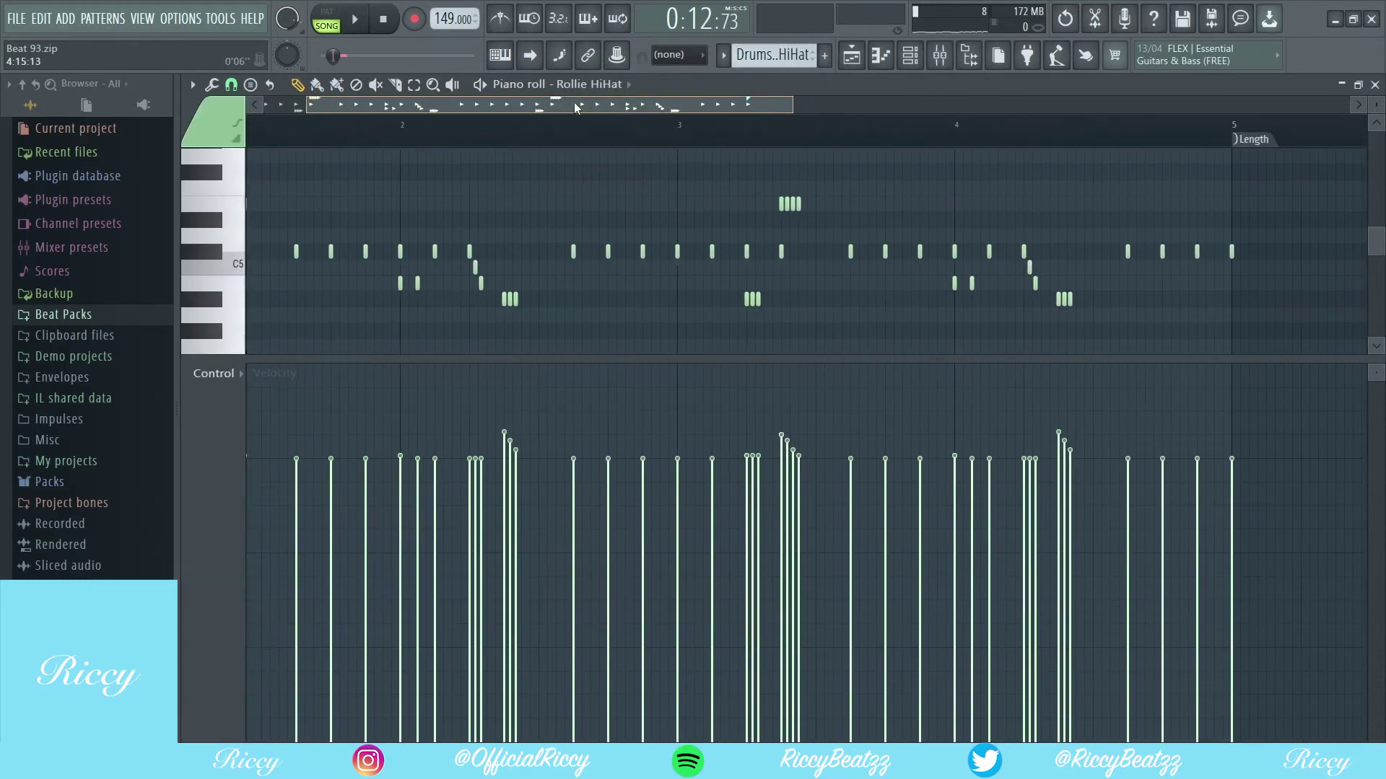
left_click_drag(574, 102, 527, 110)
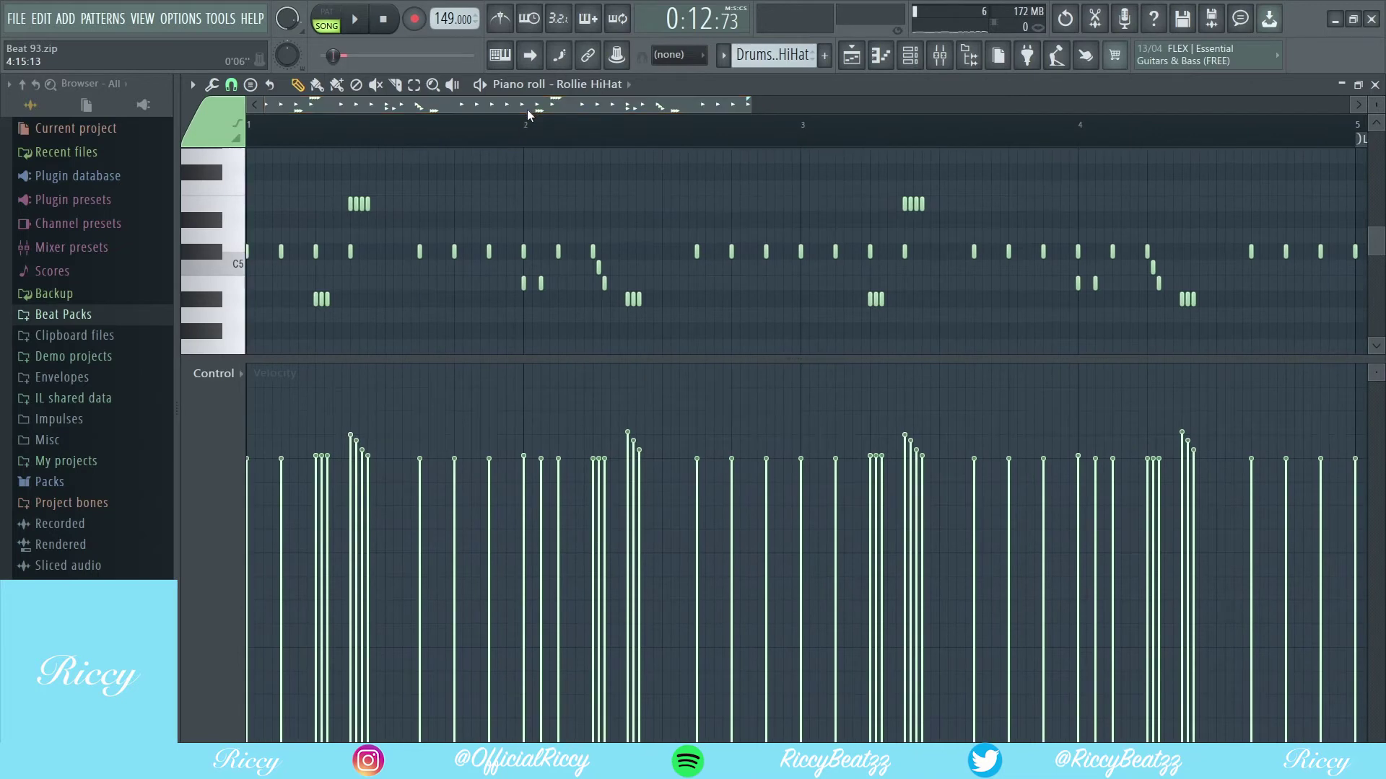
left_click(871, 62)
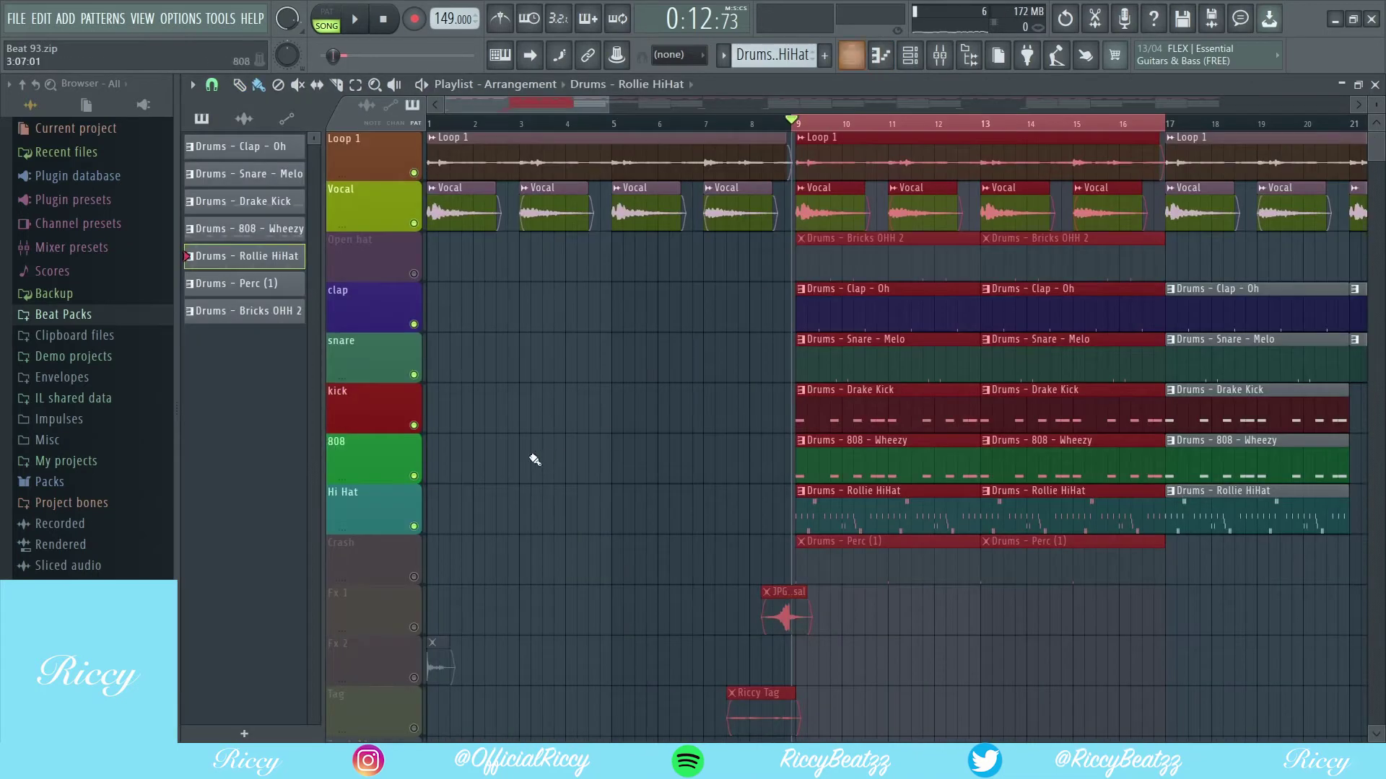
- Unmute the Open hat track and play the selected section with it included
left_click(415, 275)
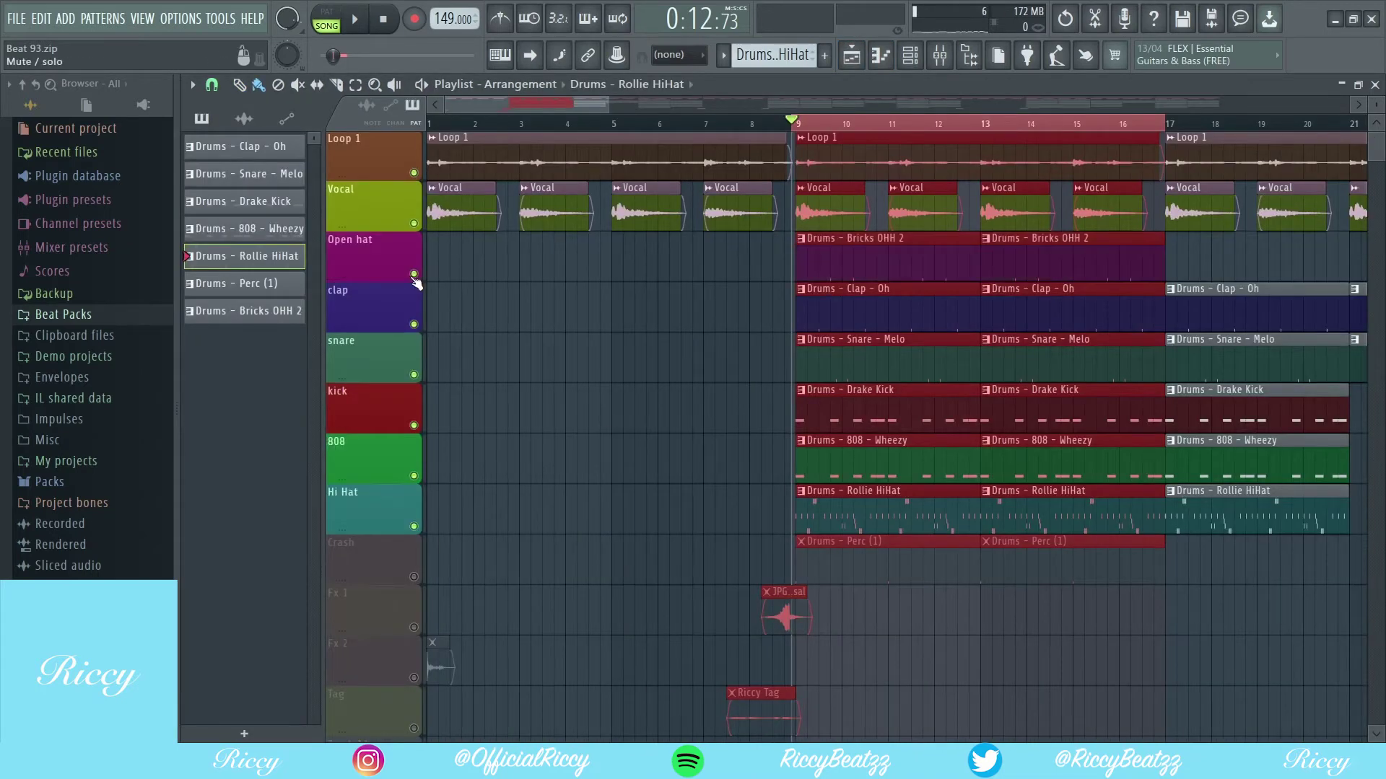
key("space")
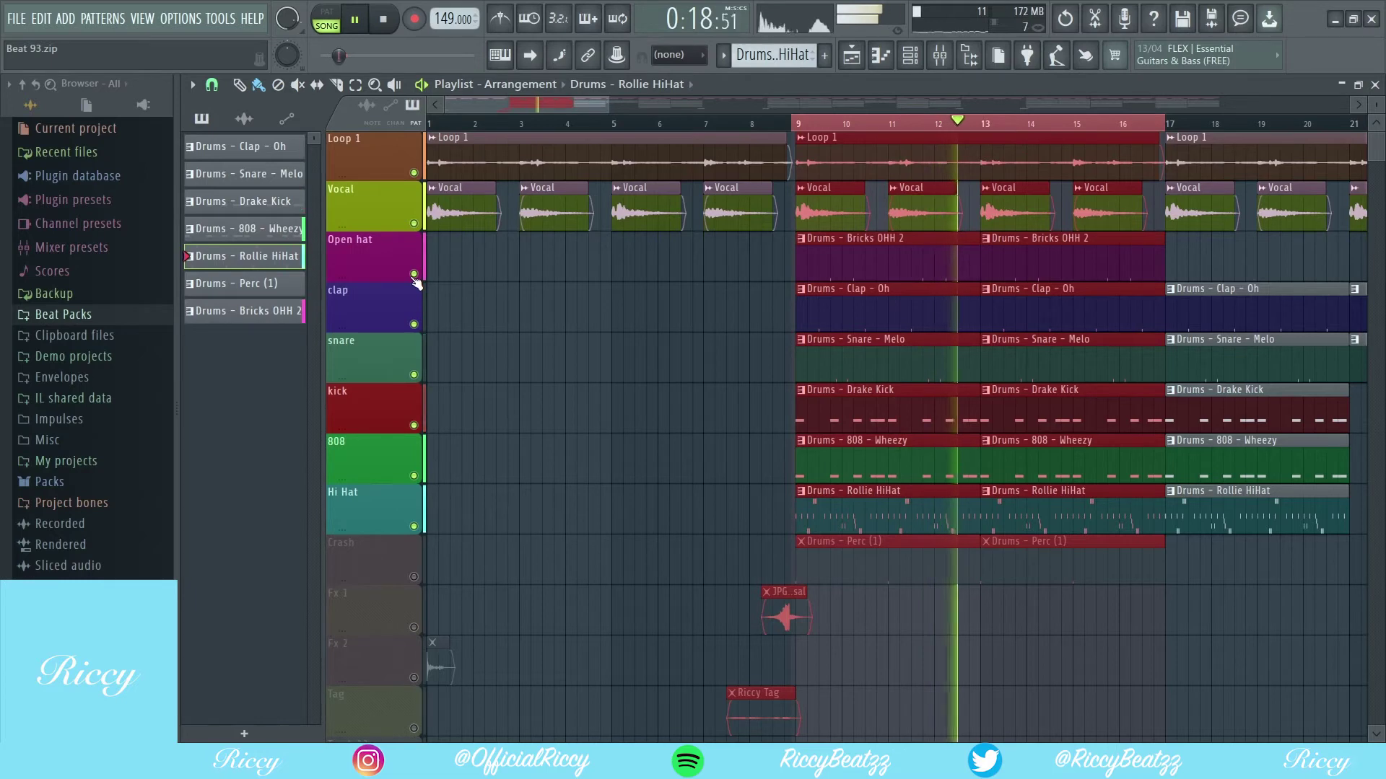
key("space")
- Unmute the Crash track and play the selected section with it included
left_click(414, 577)
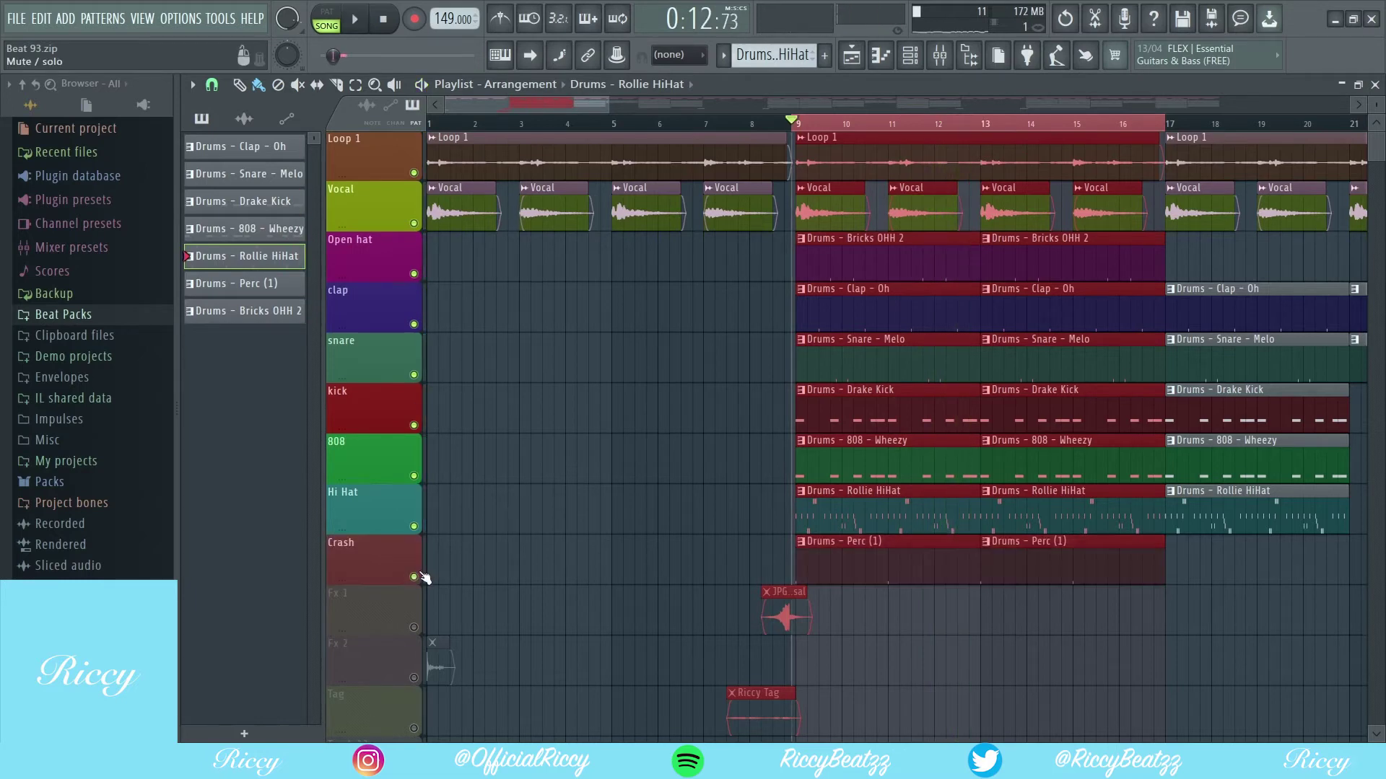
key("space")
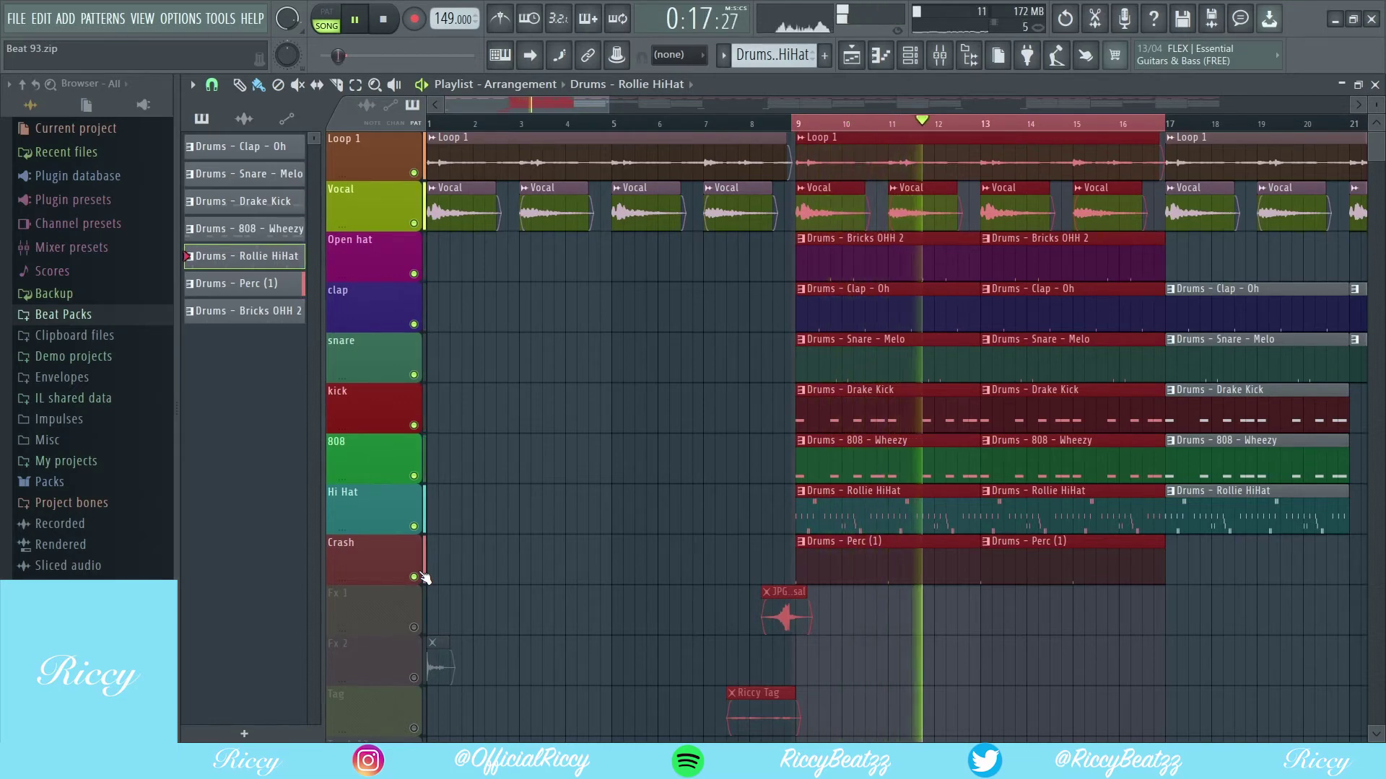
key("space")
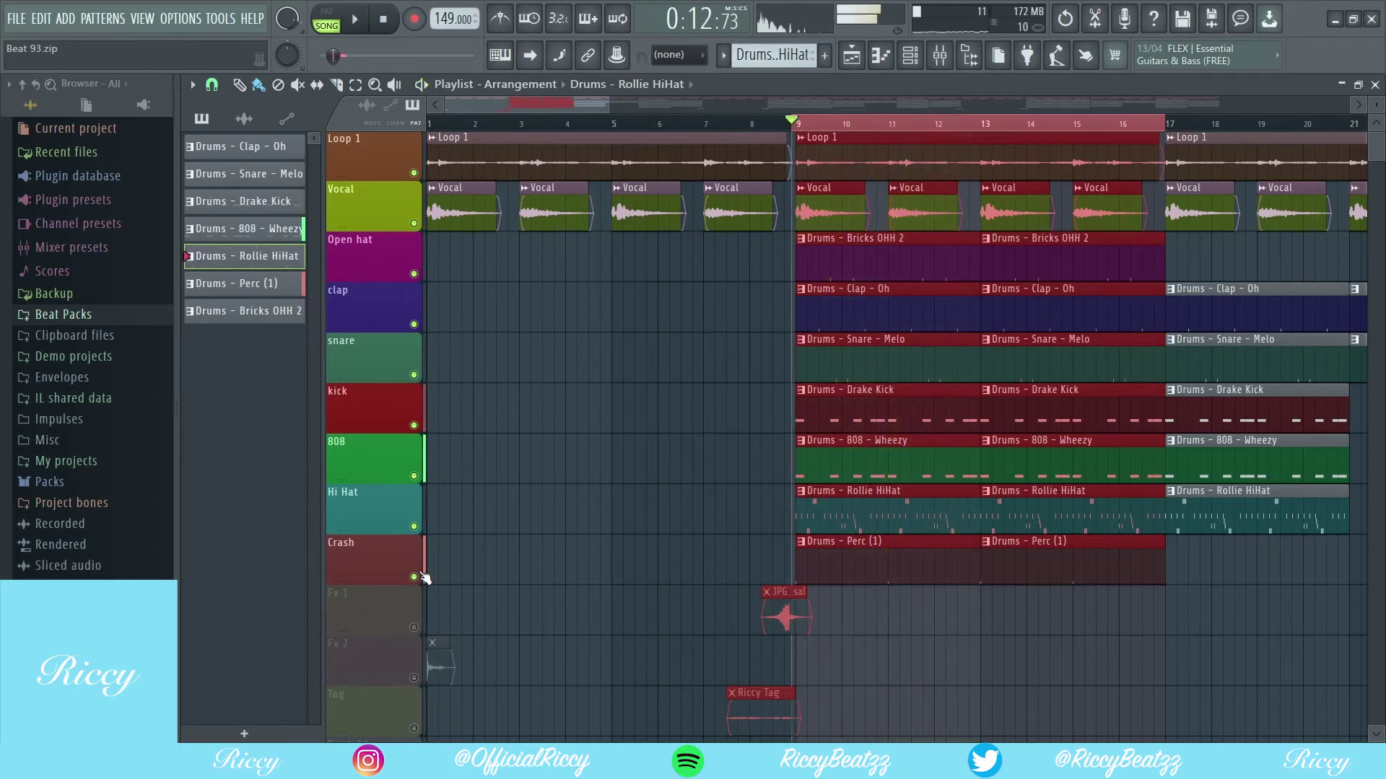
- Inspect the mixer effects on the clap, snare, Kick, Crash, 808 and Master tracks, and return to the playlist
left_click(940, 56)
left_click(379, 108)
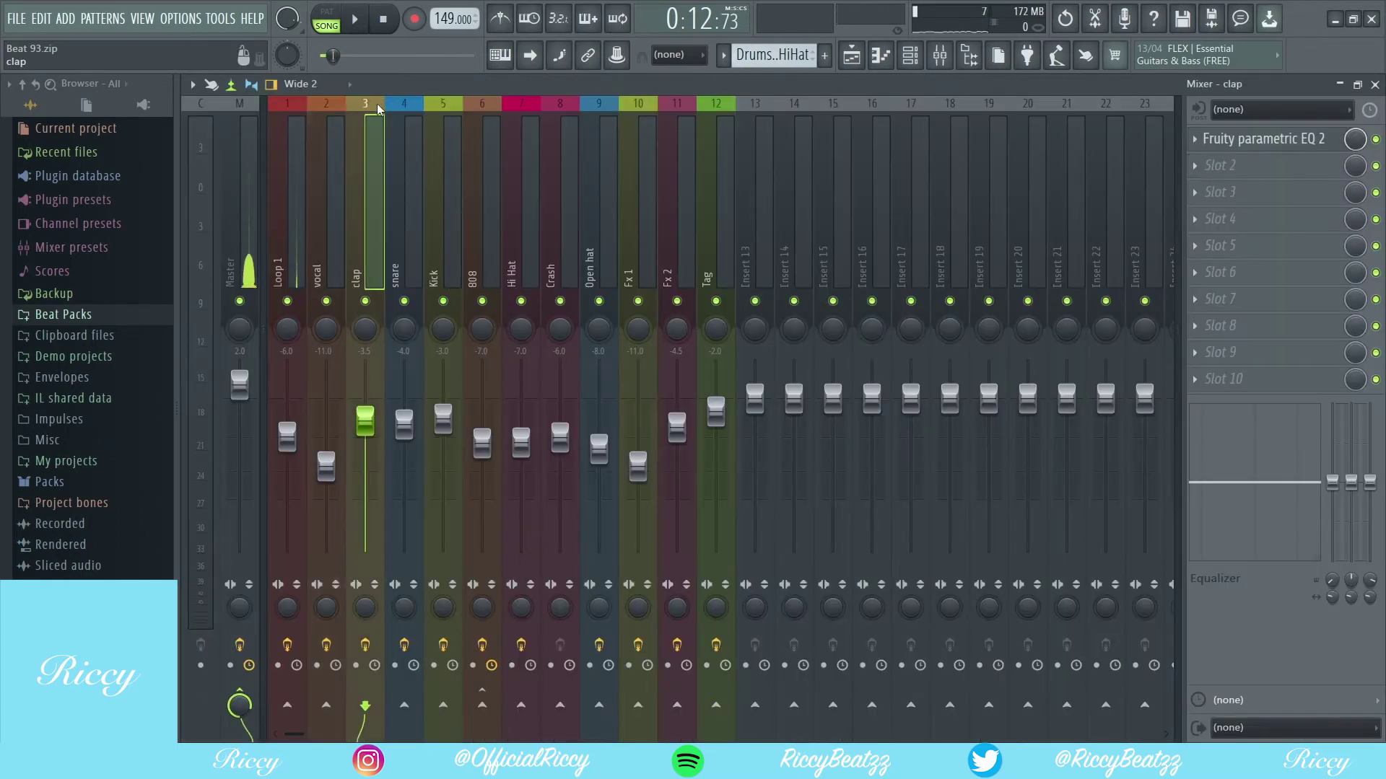
left_click(396, 108)
left_click(450, 108)
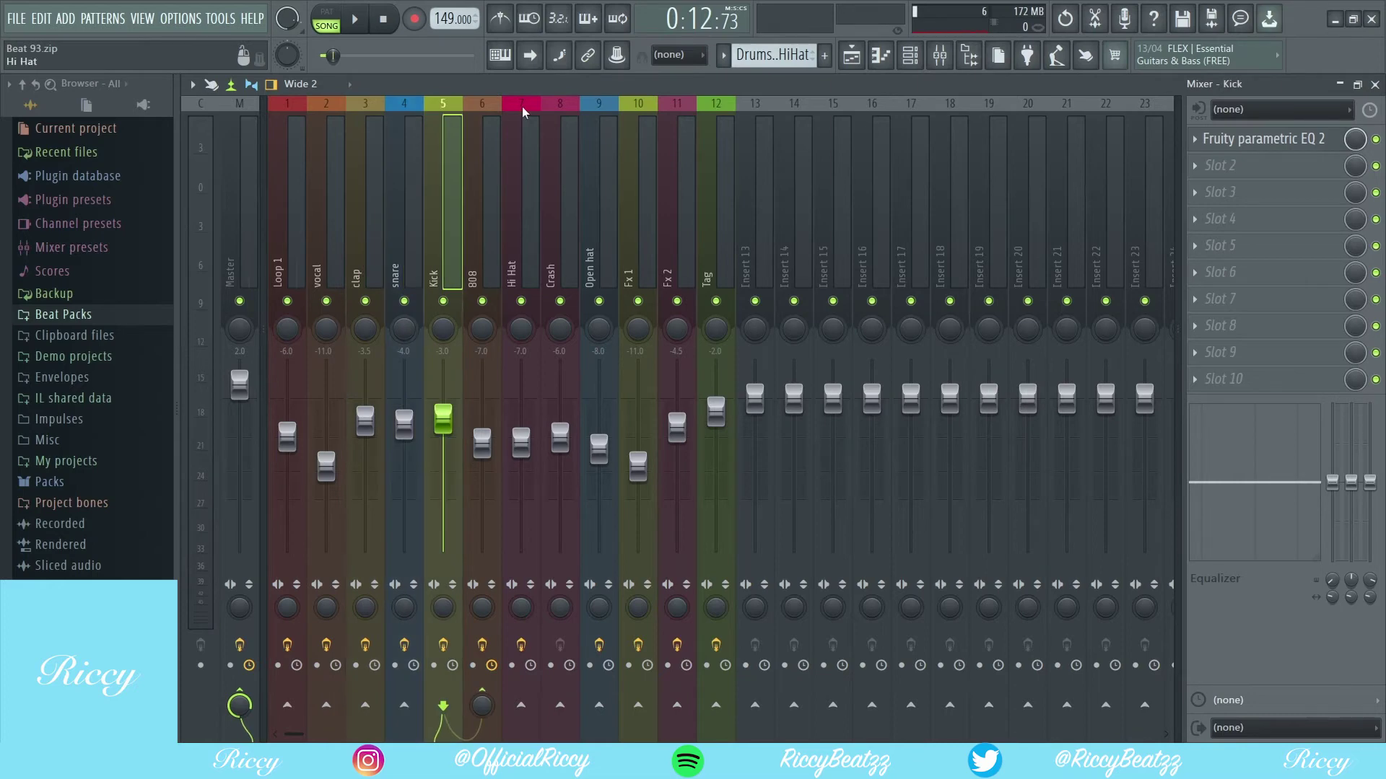
left_click(561, 106)
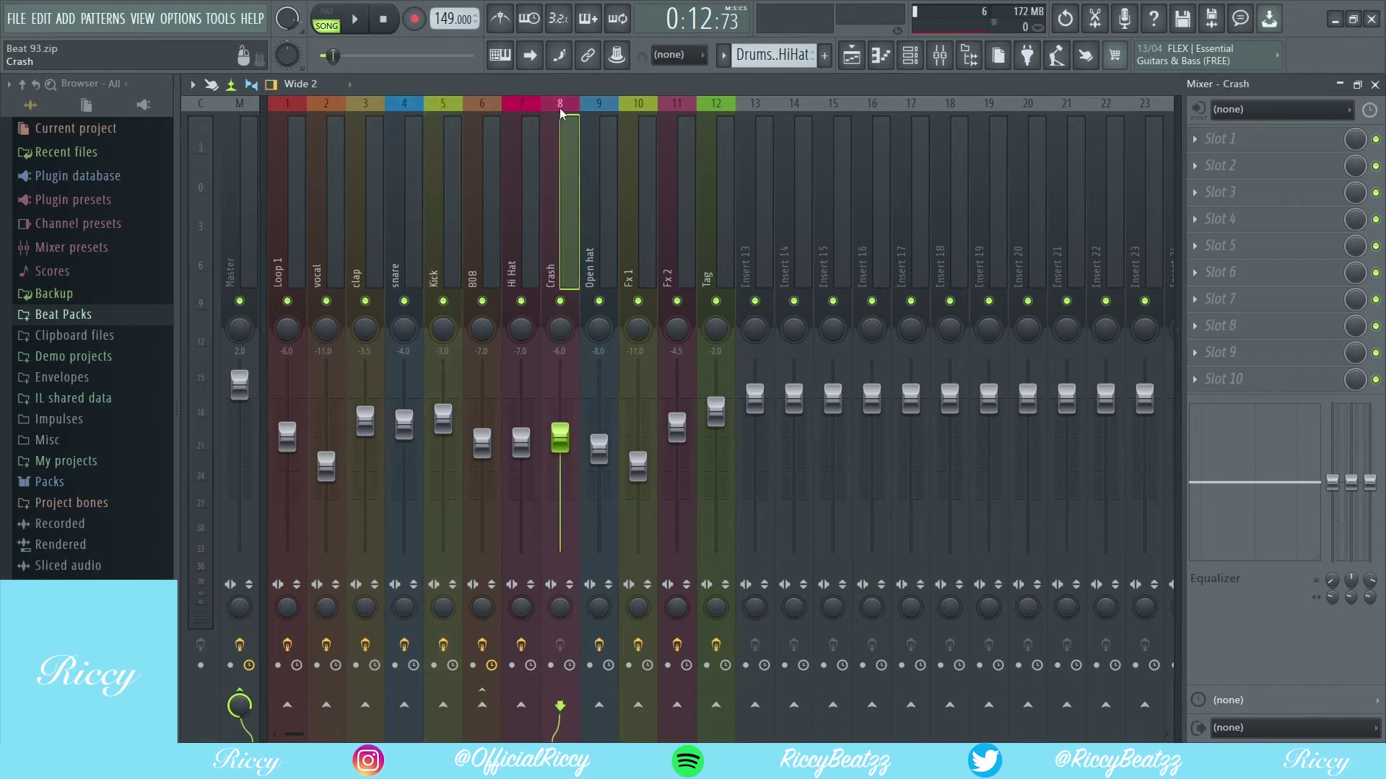
left_click(480, 108)
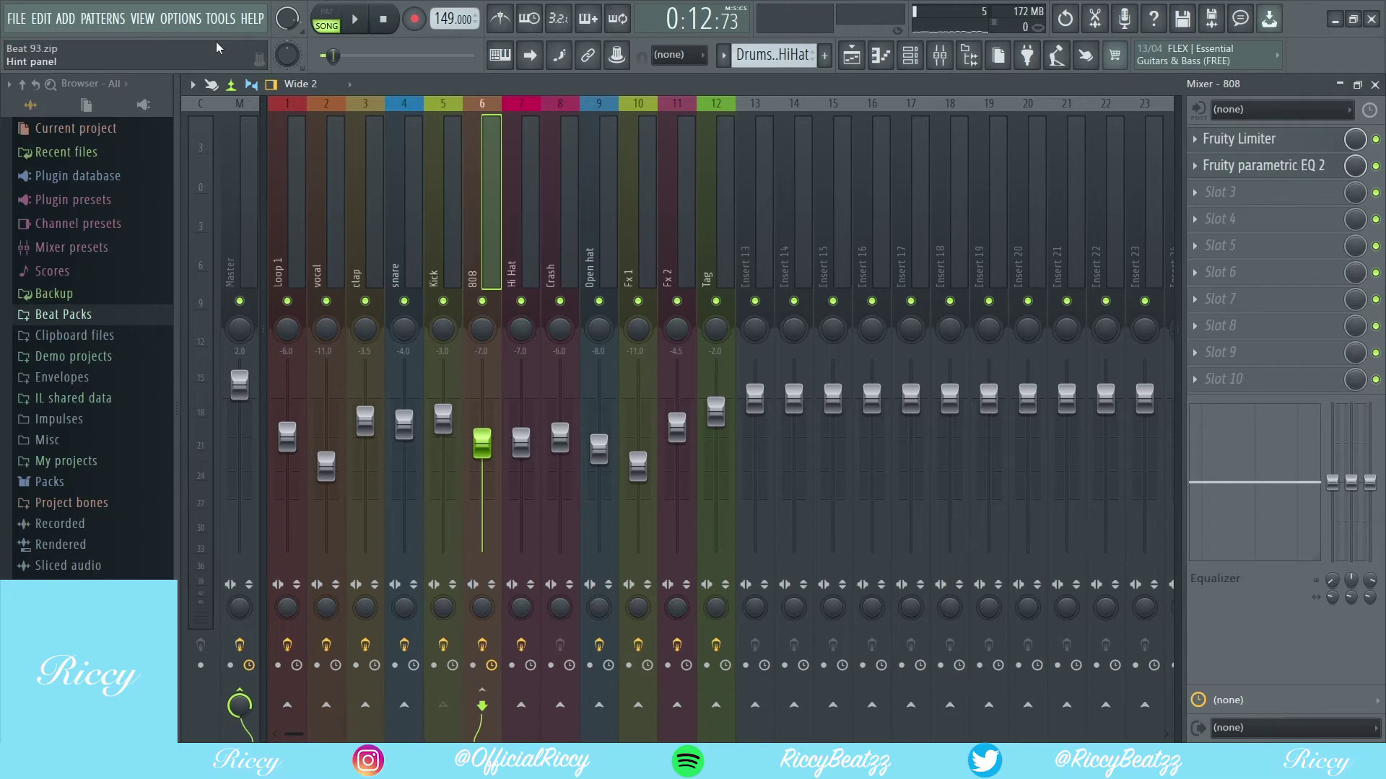
left_click(253, 117)
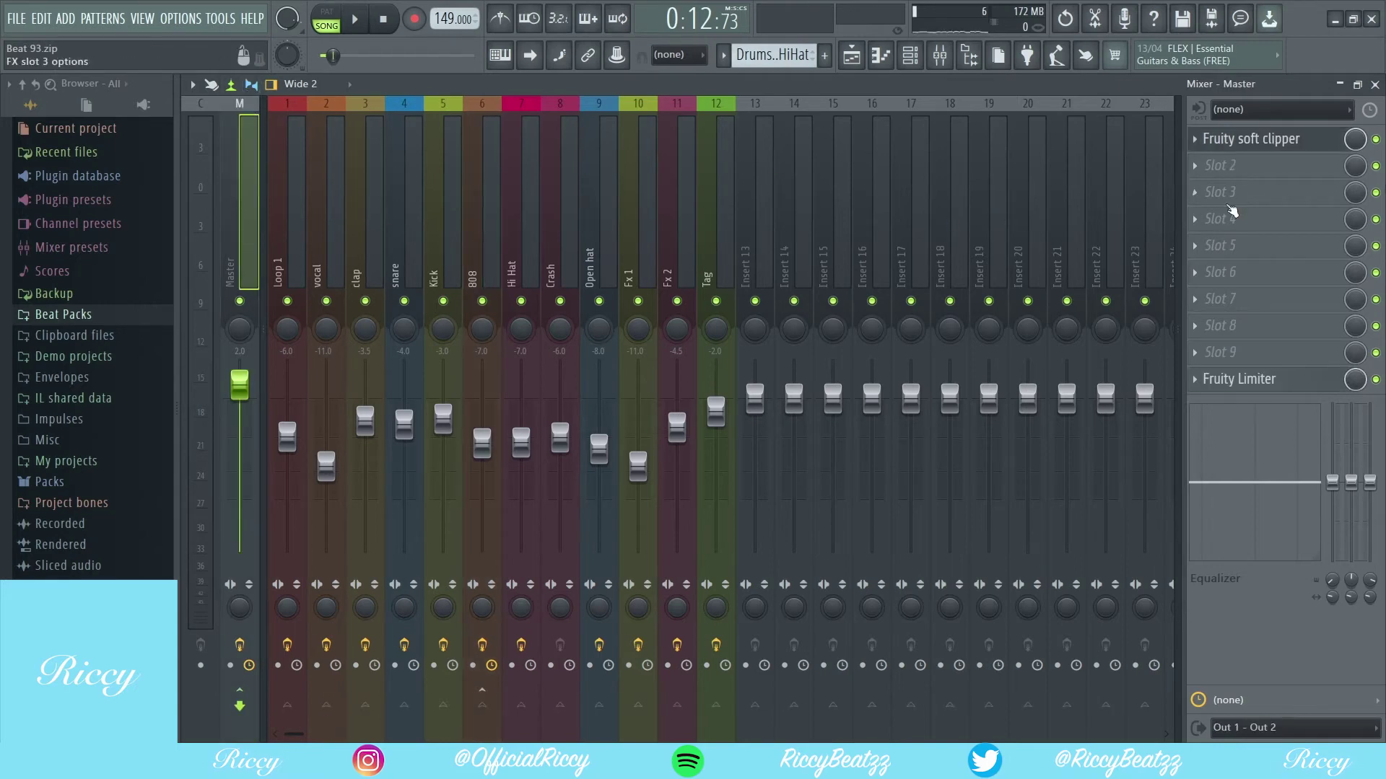
left_click(856, 61)
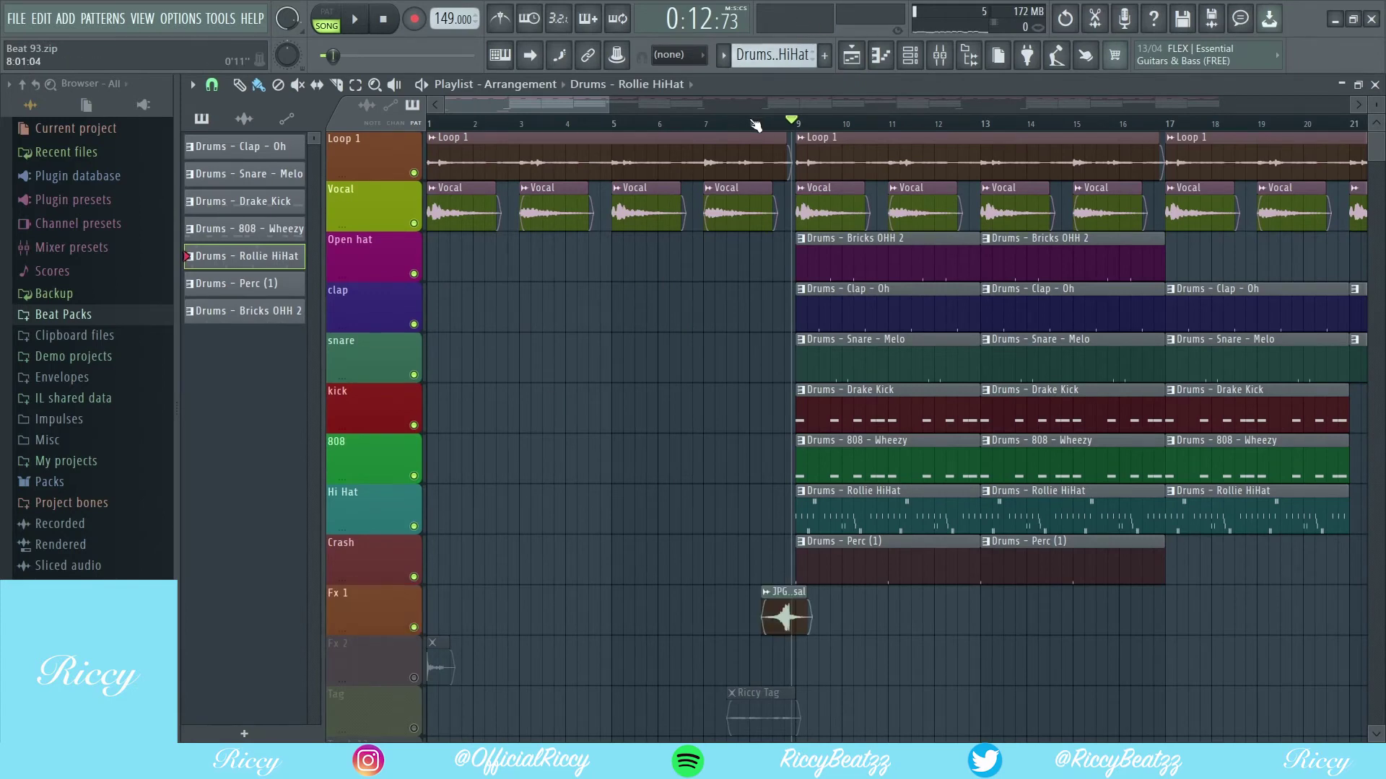
- Unmute the Fx 1 and Fx 2 tracks one at a time, playing Fx 1 from just before bar 8 and Fx 2 from the song's start
key("space")
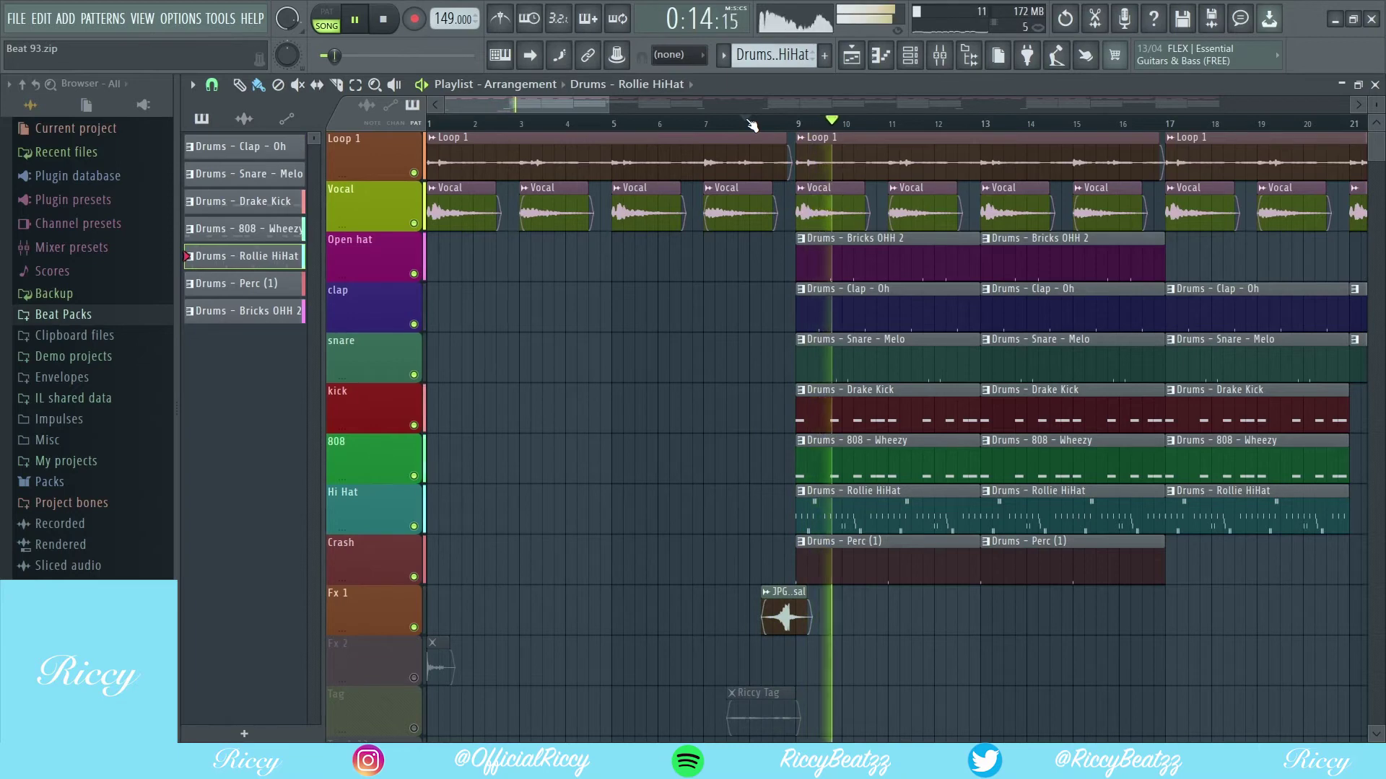
key("space")
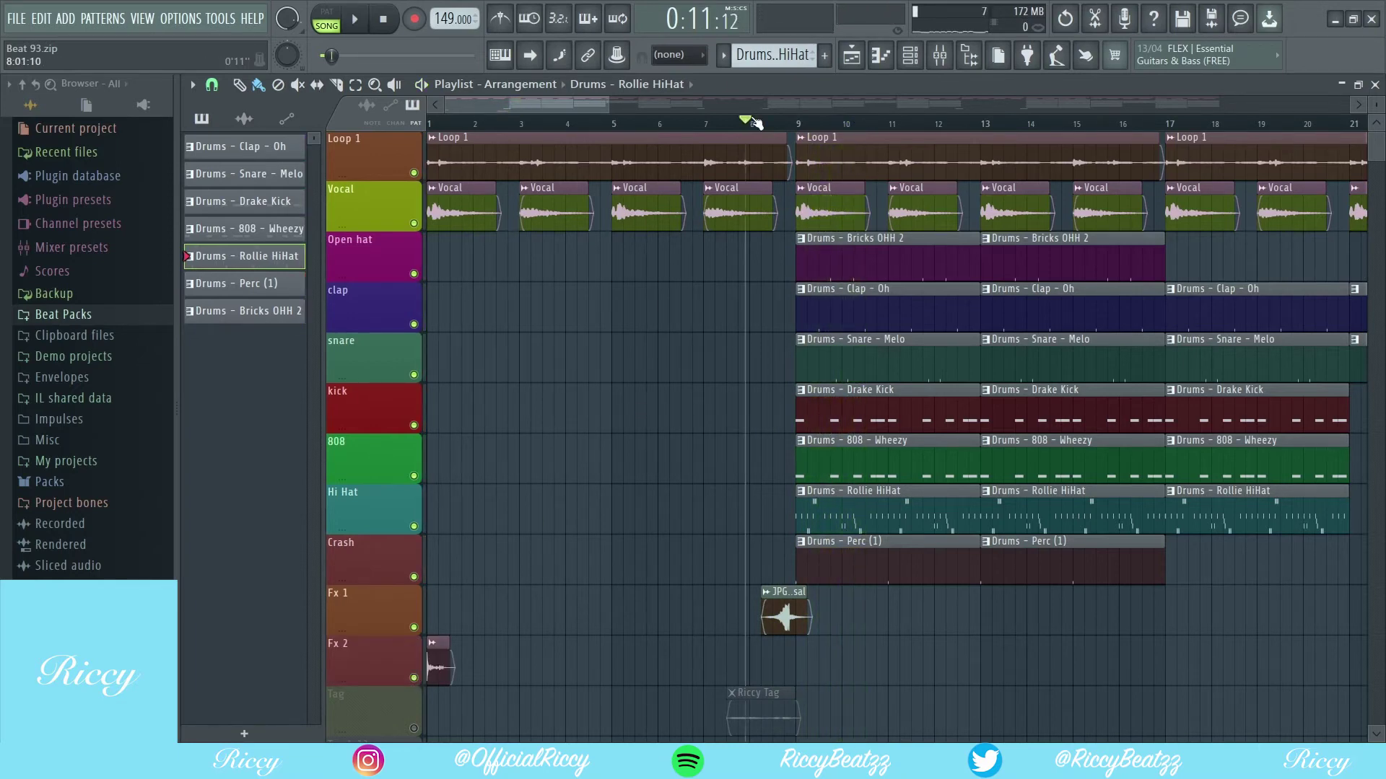
key("space")
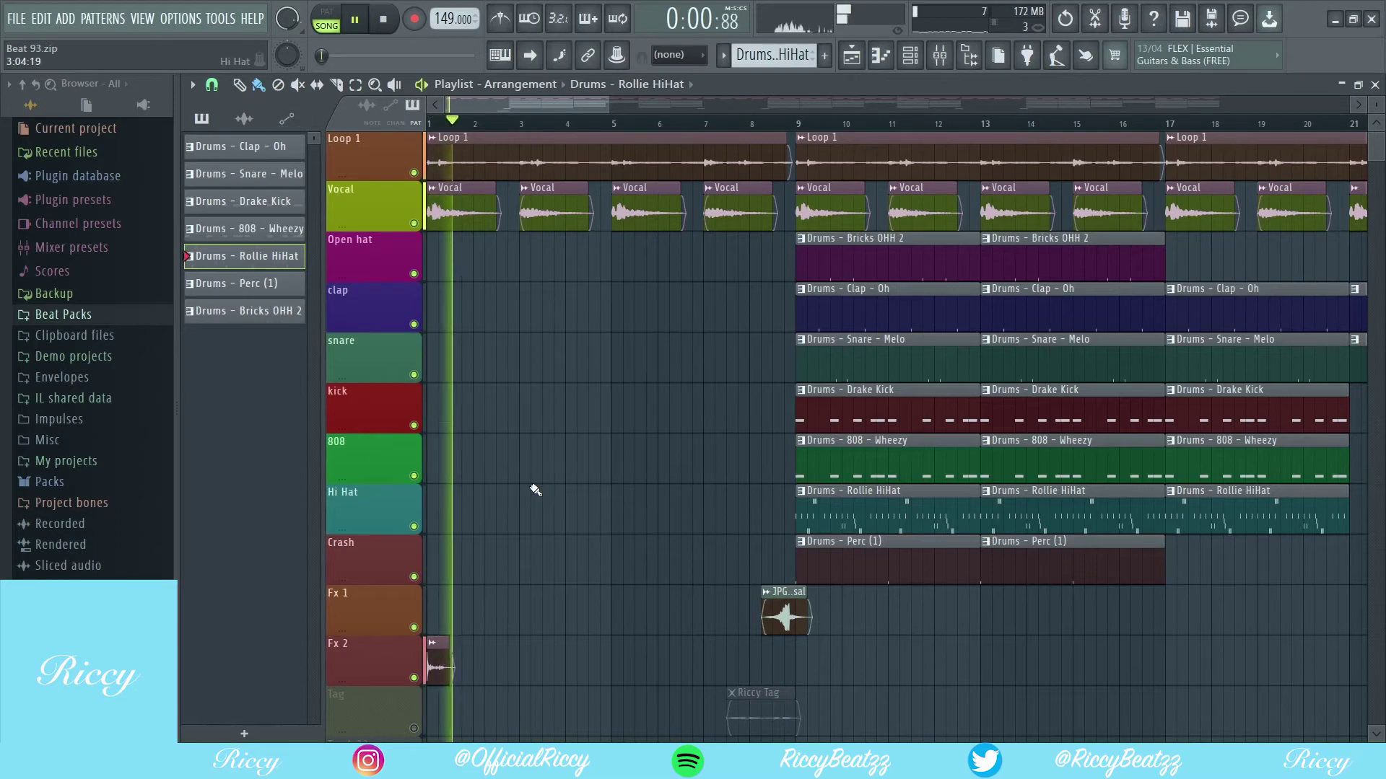
key("space")
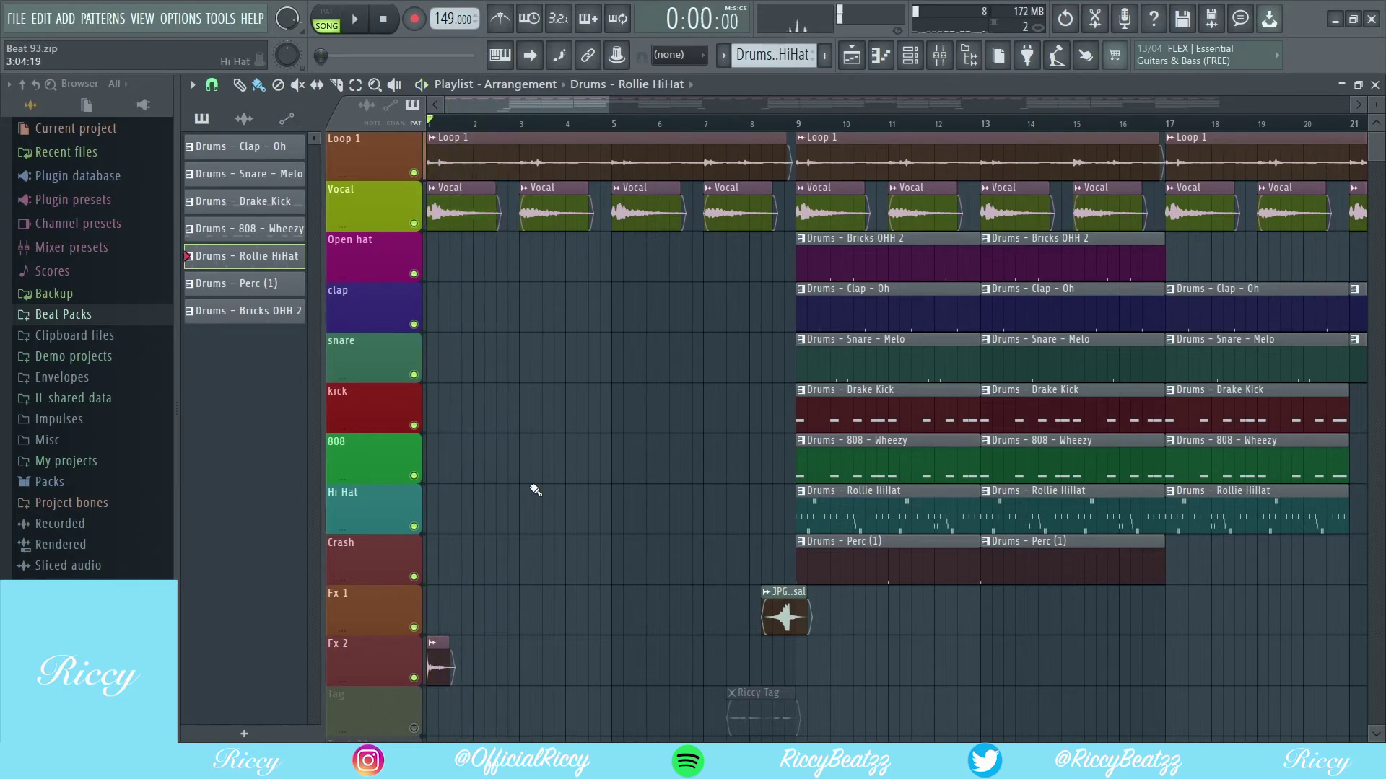
- Unmute the Tag track, show the whole arrangement up to bar 97, and play the beat from the start
left_click(415, 727)
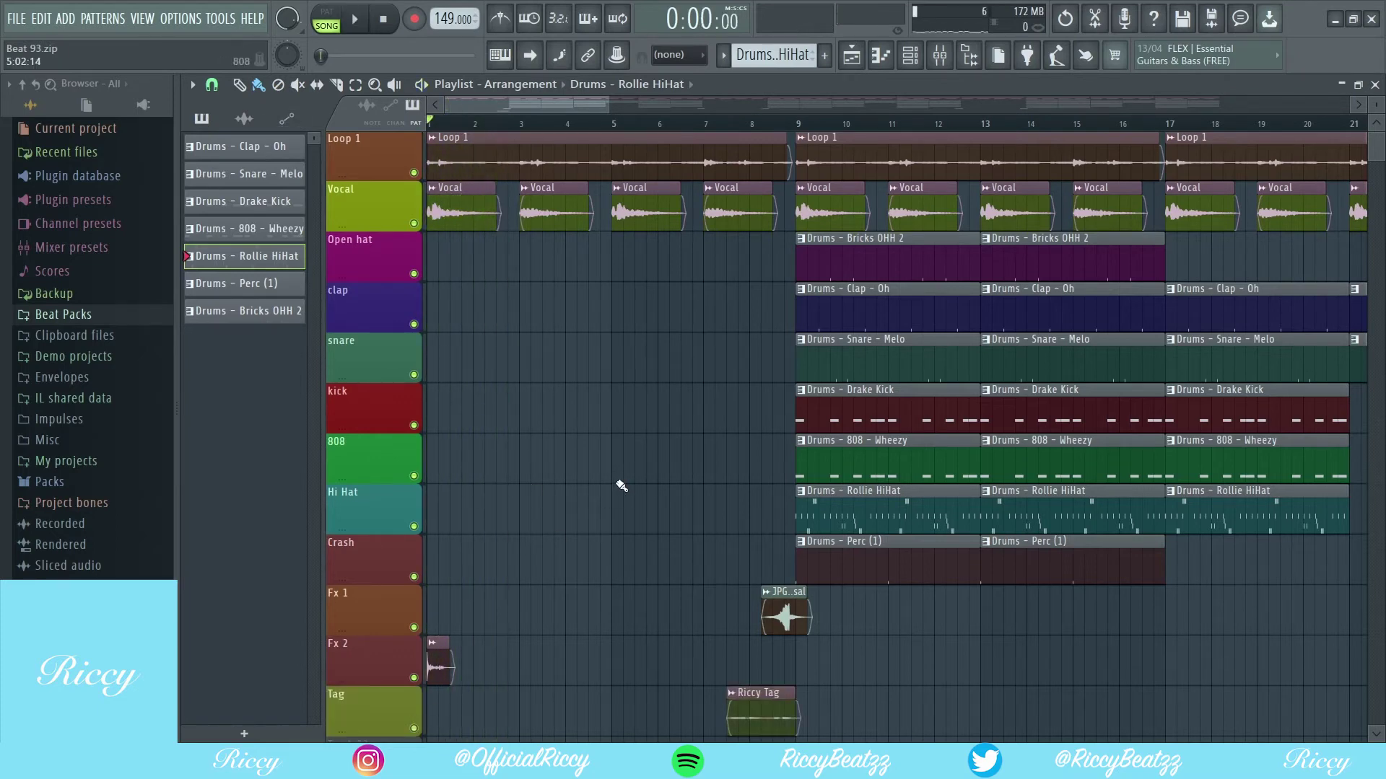
left_click_drag(605, 109, 1299, 108)
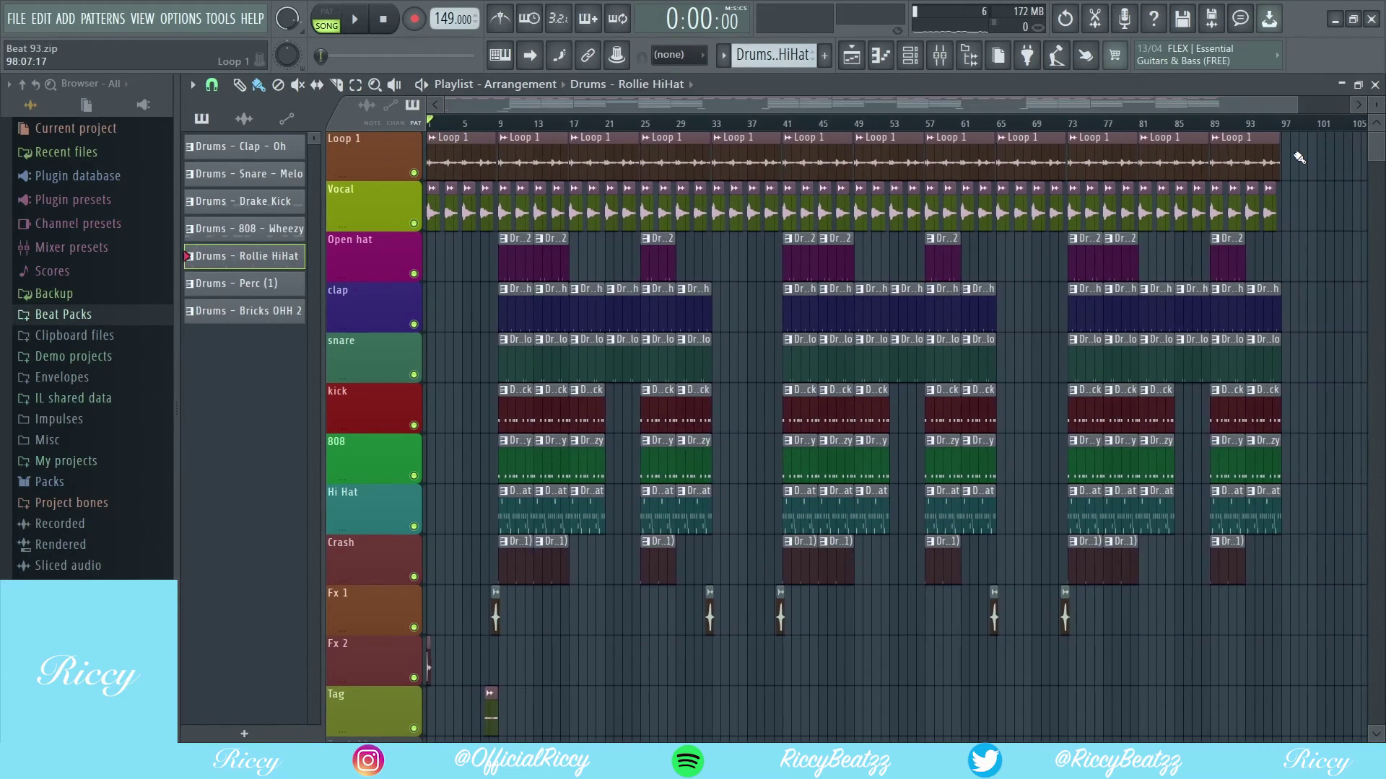
key("space")
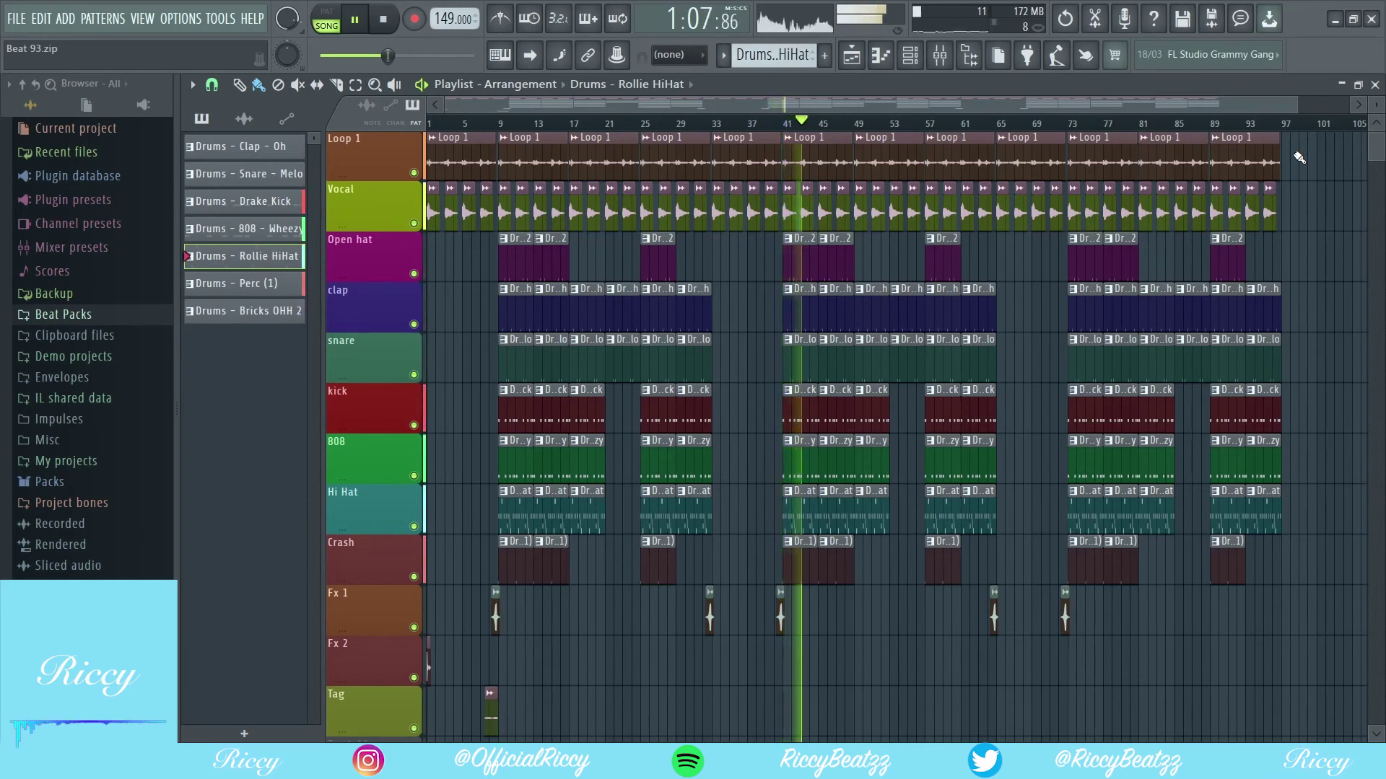
key("space")
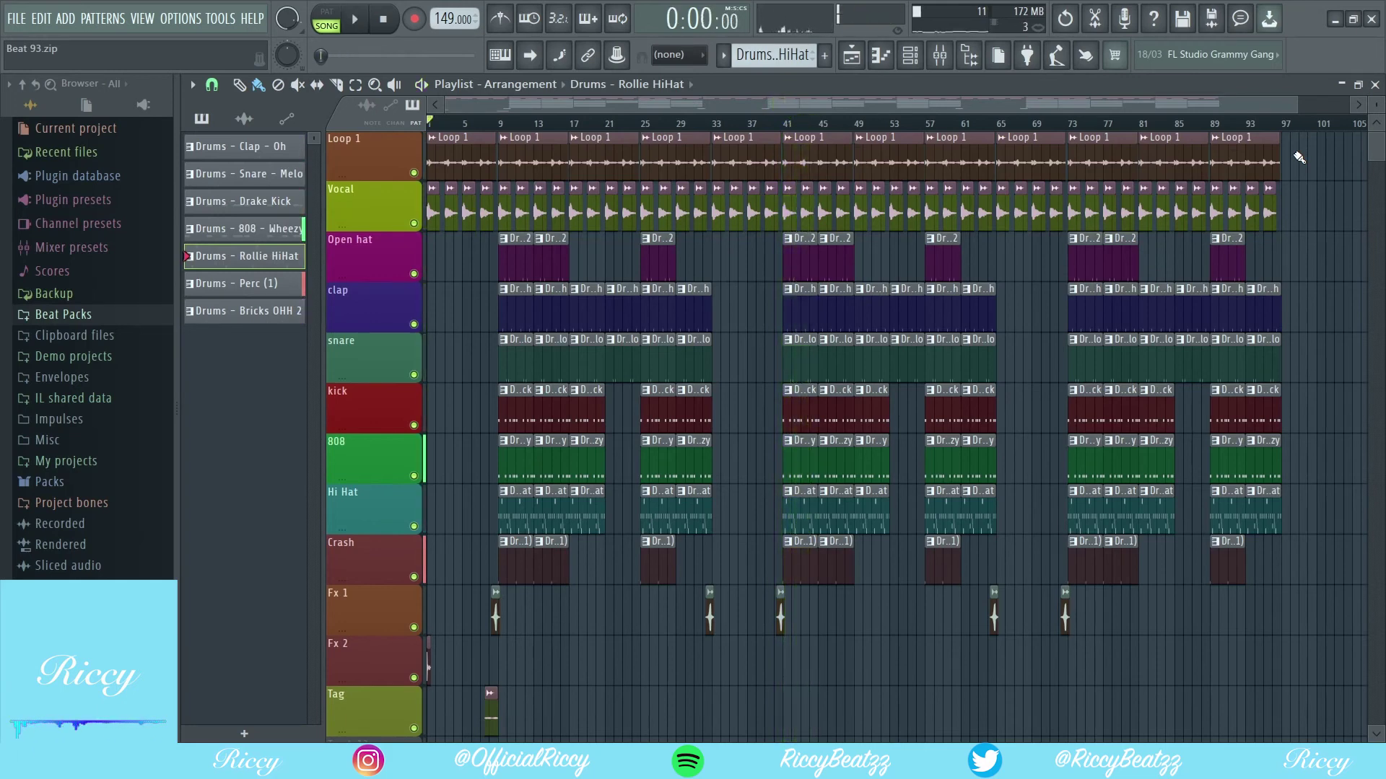